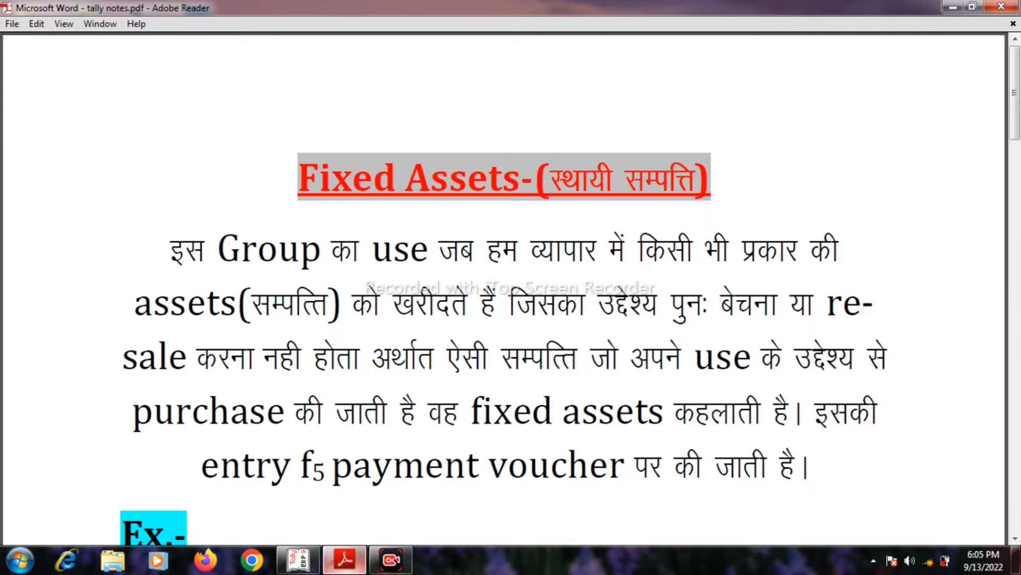
- Read the Fixed Assets notes, covering the group's use, the example purchases with amounts and dates, and the entry process
scroll(504, 287, down, 5)
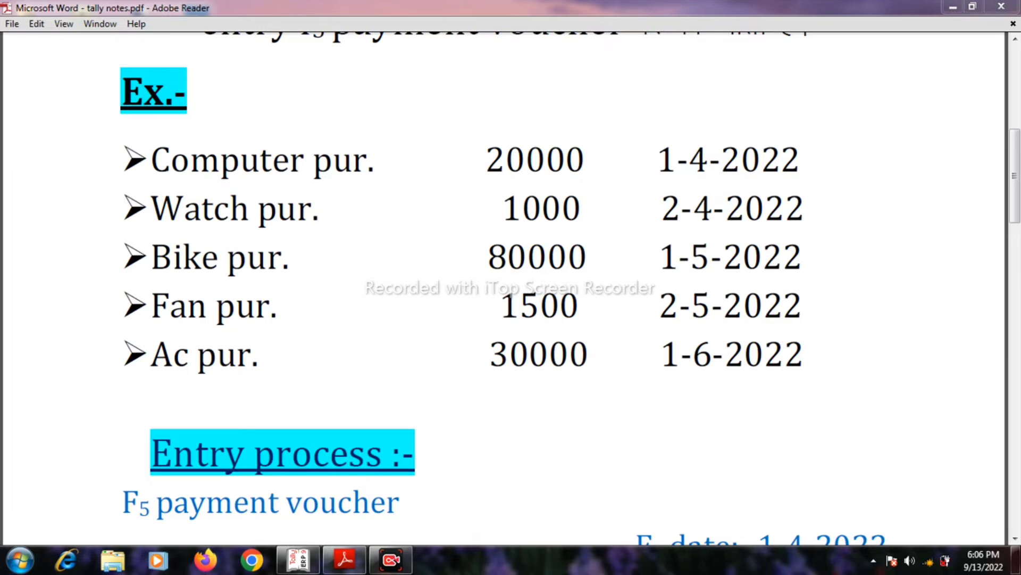
scroll(505, 287, down, 5)
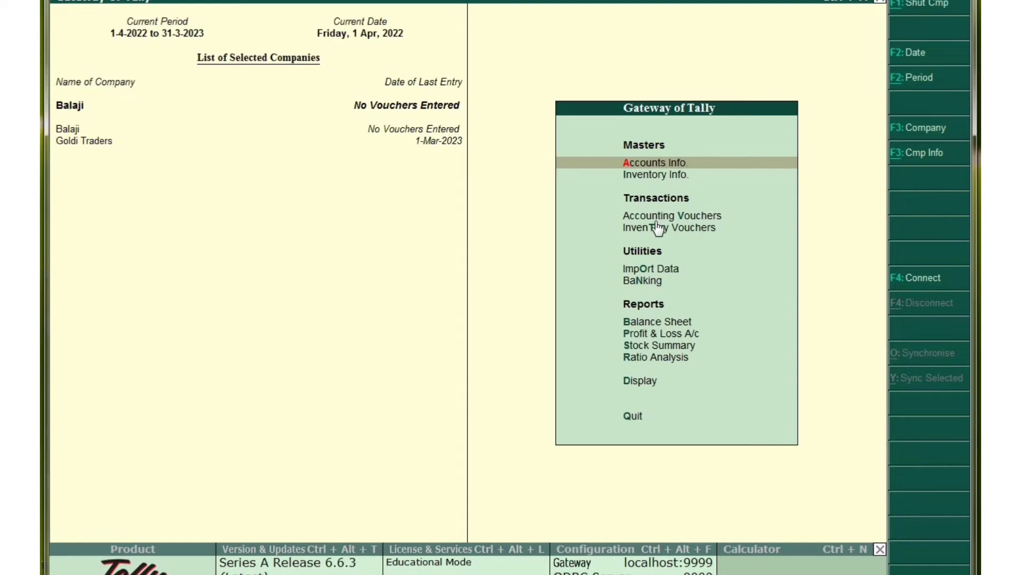
- Switch to Tally.ERP 9 and open Accounting Vouchers from the Gateway of Tally for a payment voucher
key(Down)
key(Down)
key(Down)
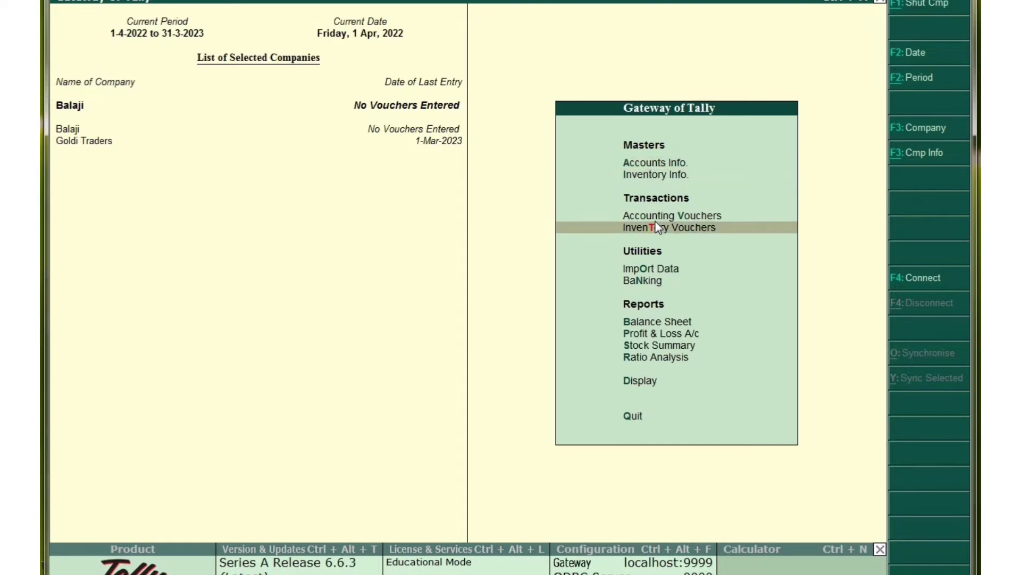
key(Up)
key(Return)
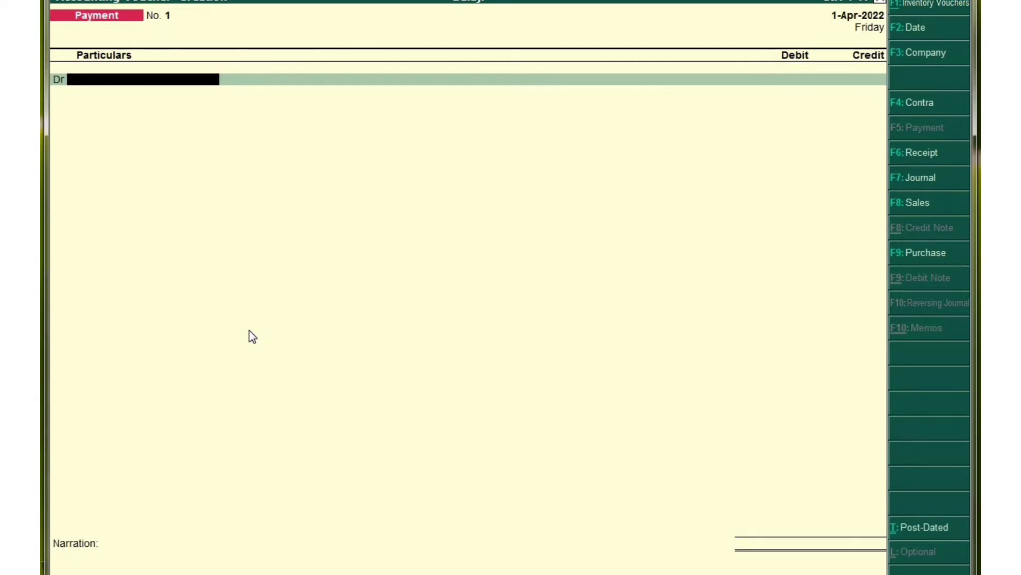
- Set the date of the first payment voucher to 1/4/2022
key(F2)
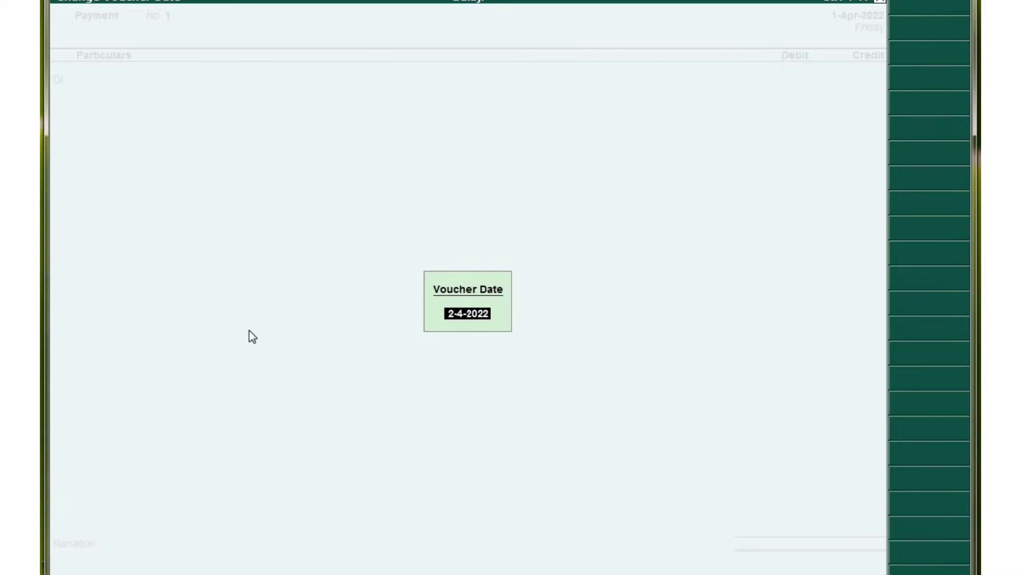
text(1/4/)
text(2022)
key(Return)
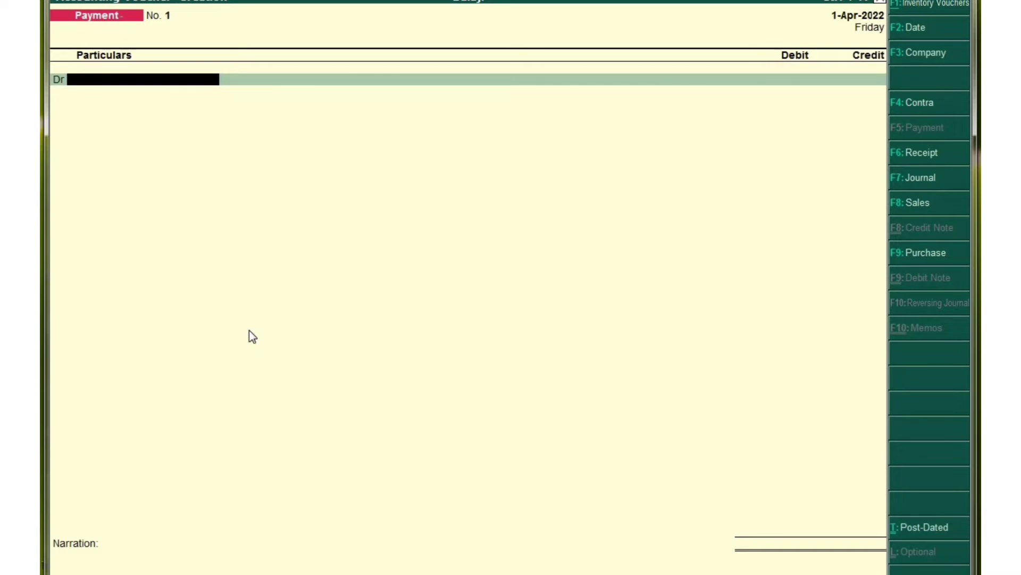
- Create a ledger named Computer Pur under Fixed Assets from within the voucher, keeping the remaining default details
key(alt+c)
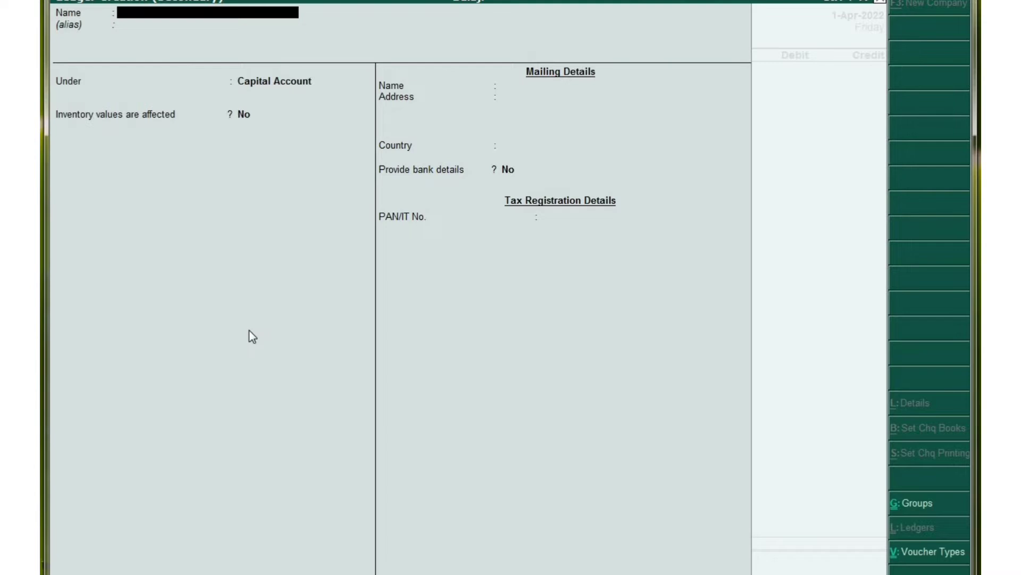
text(Computer Pur)
key(Return)
key(Return)
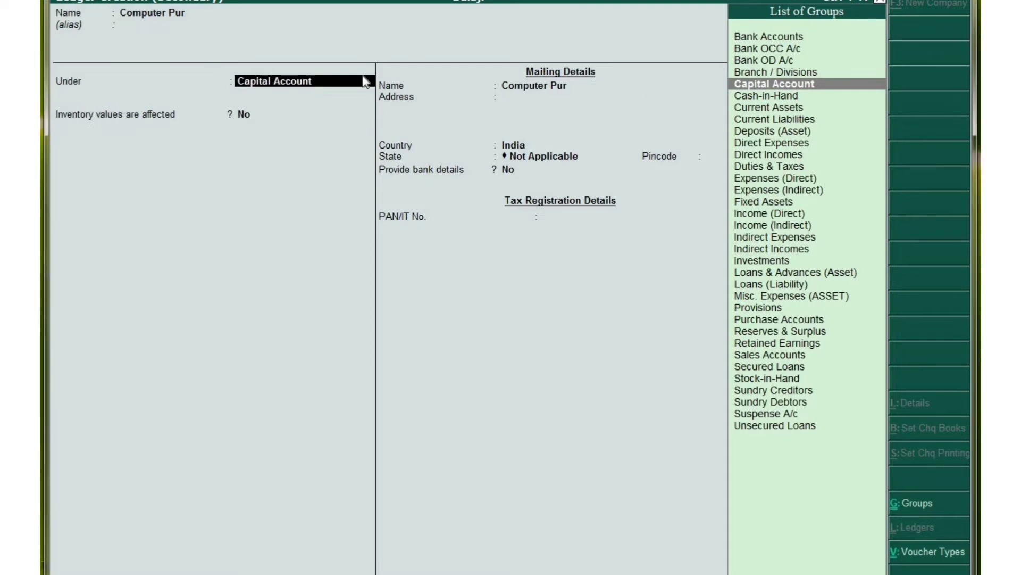
text(F)
key(Return)
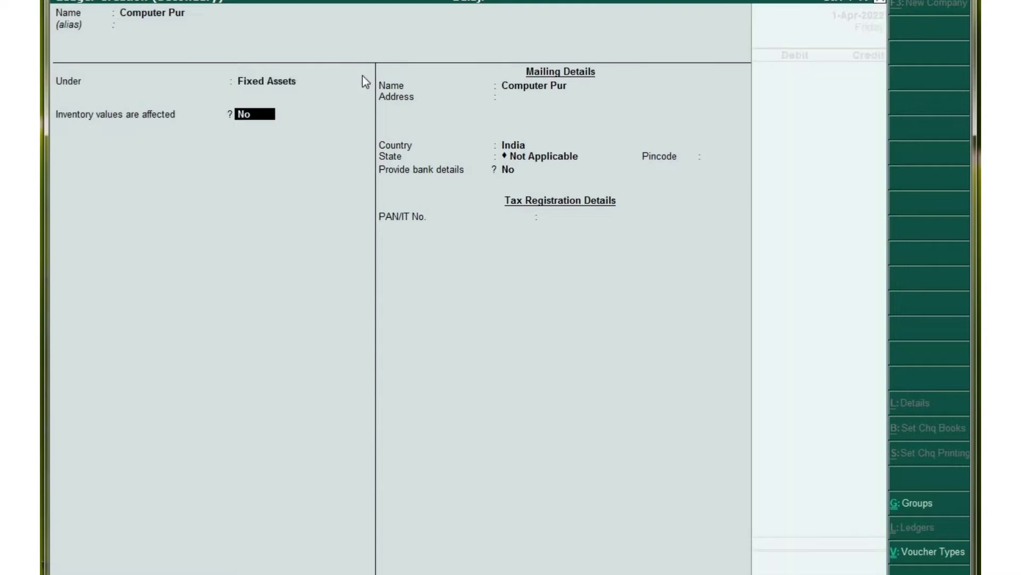
key(Return)
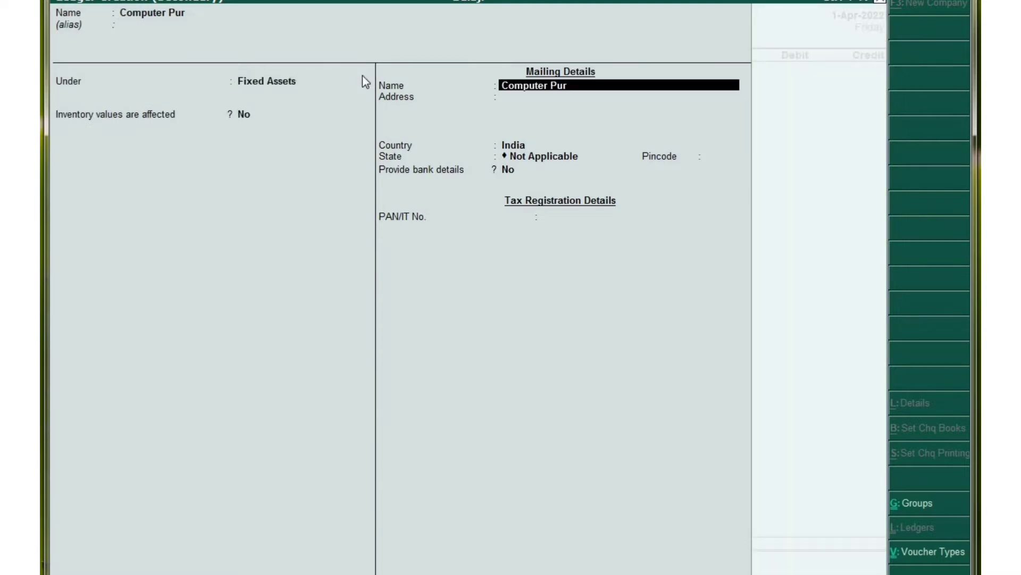
key(Return)
key(Return)
key(Return)
key(Return)
key(Return)
key(Return)
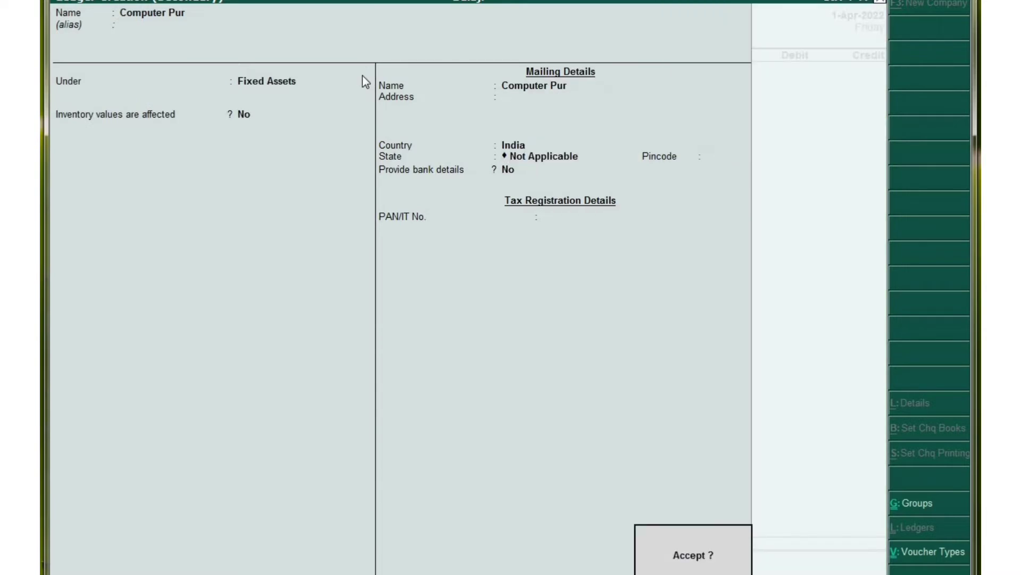
key(Return)
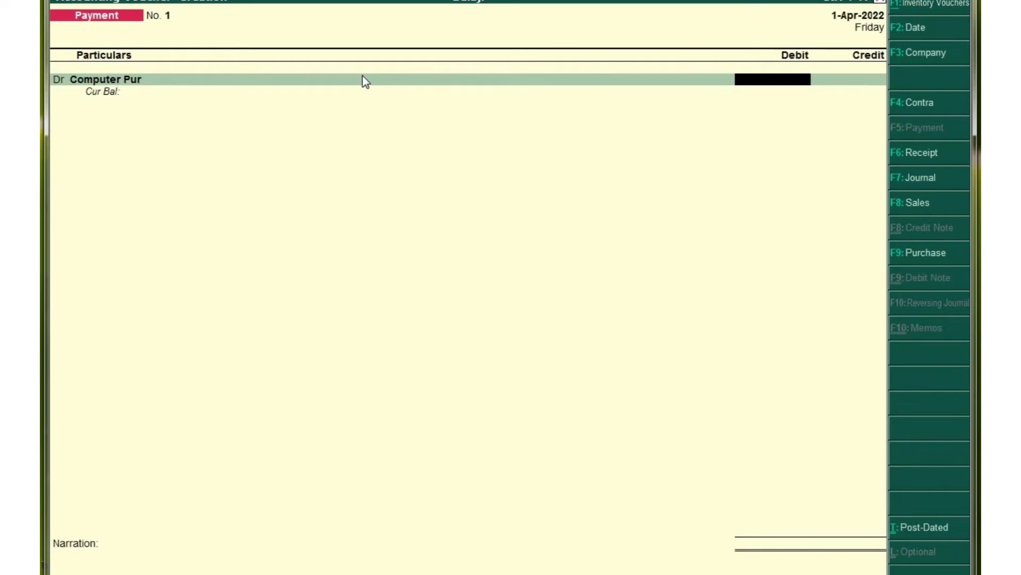
- Debit Computer Pur with 20000, credit Cash for the same amount, and save the payment voucher
text(20000)
key(Return)
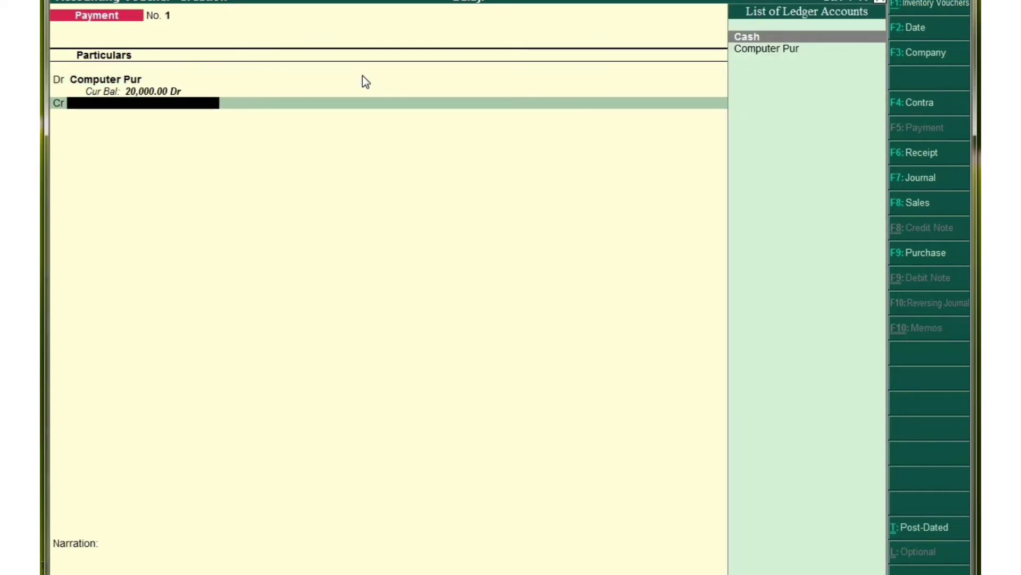
text(Cas)
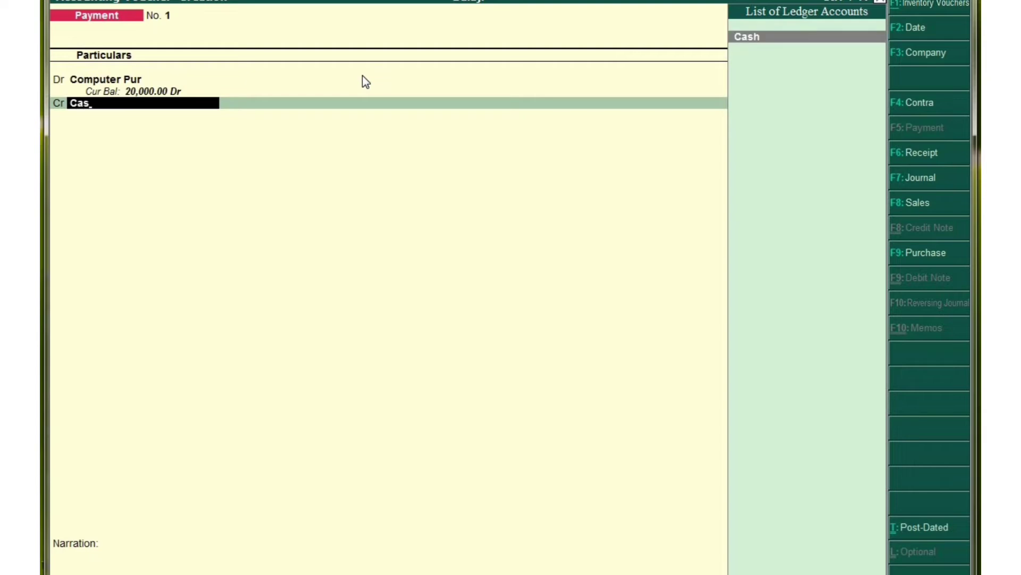
key(Return)
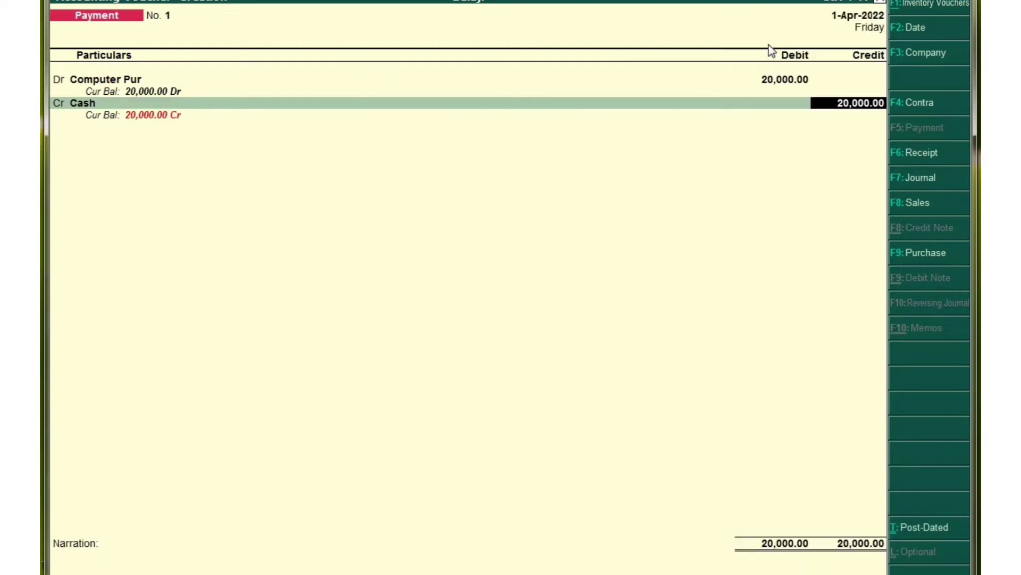
key(Return)
key(Return)
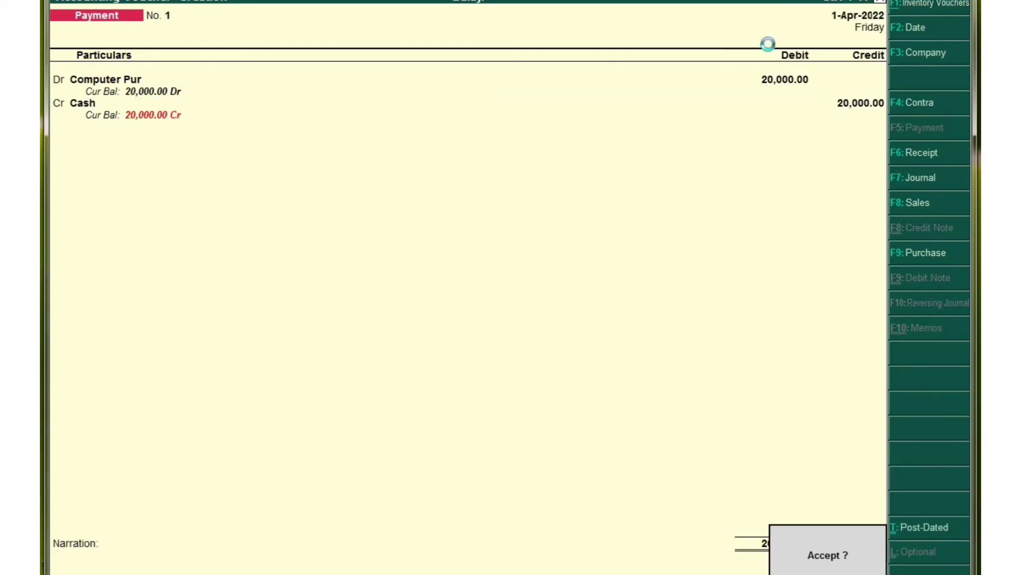
key(Return)
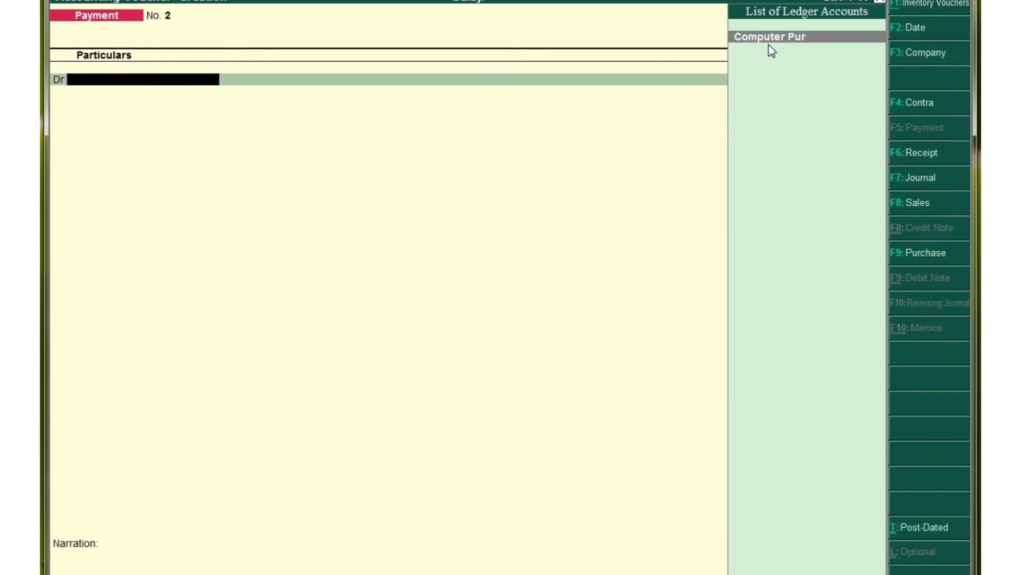
- Date the second payment voucher 2-4-2022 and create a ledger named Watch Pur under Fixed Assets for its debit line
key(F2)
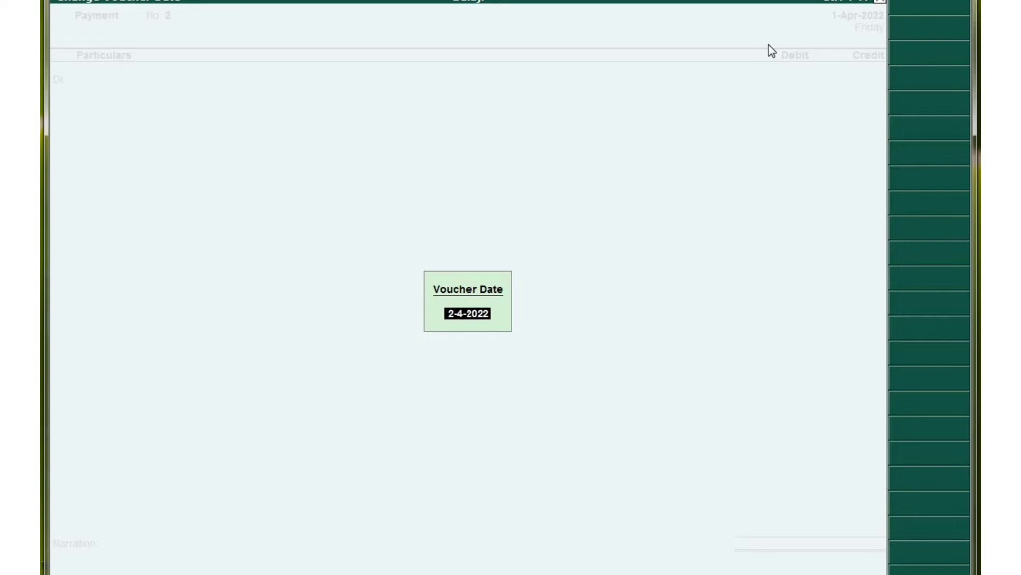
key(Return)
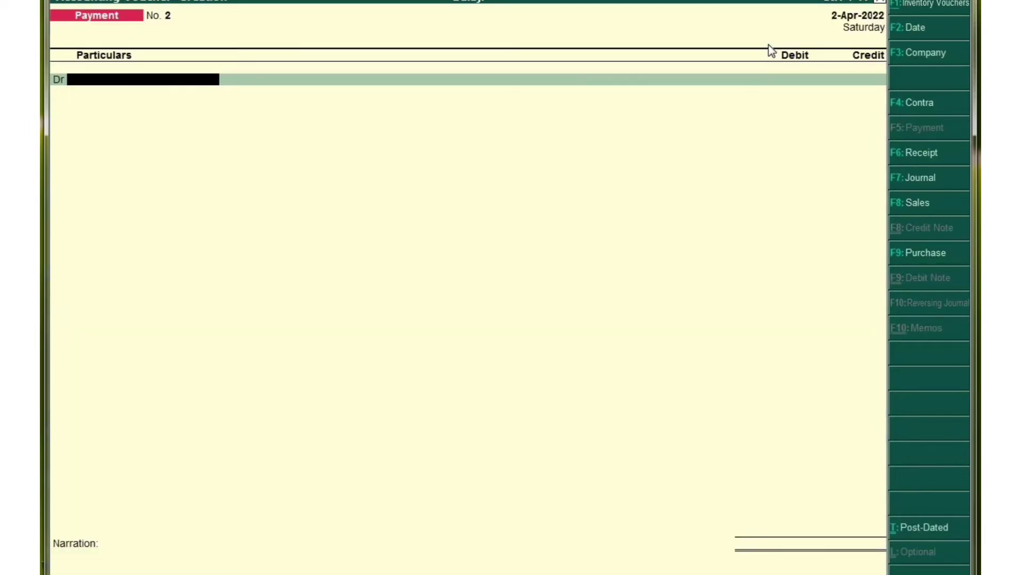
key(alt+c)
text(Wa)
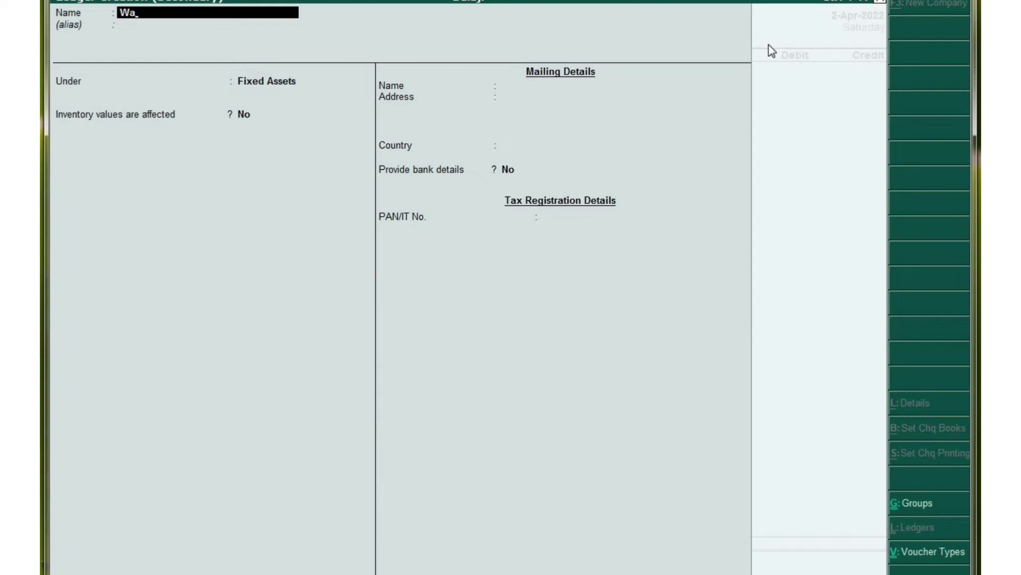
text(tch Pur)
key(Return)
key(Return)
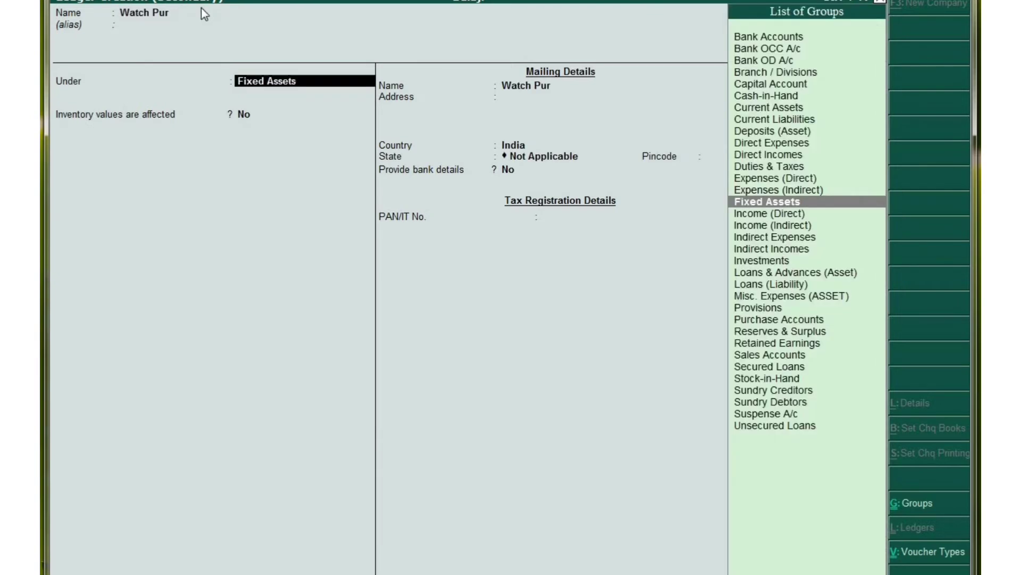
key(Return)
key(Return)
key(Return)
key(Return)
key(Return)
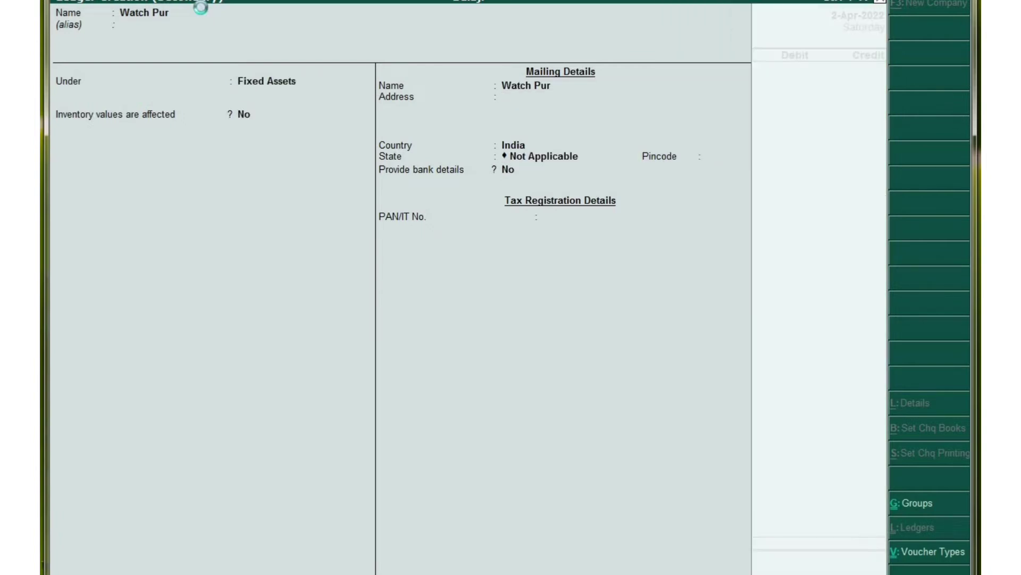
key(Return)
key(Return)
key(Return)
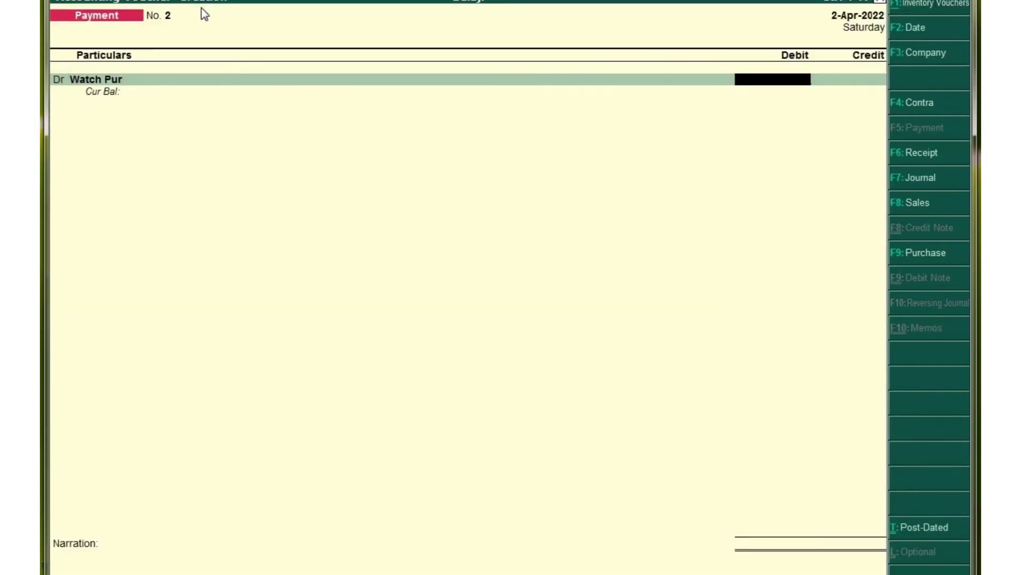
- Debit Watch Pur with 1000, credit Cash for the same amount, and save the payment voucher
text(1000)
key(Return)
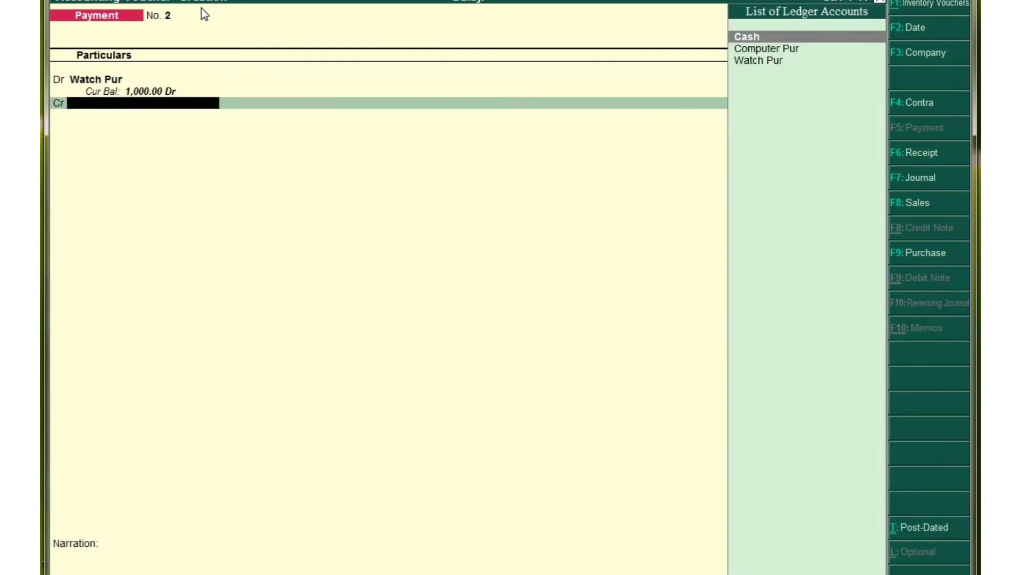
key(Return)
key(Return)
key(Return)
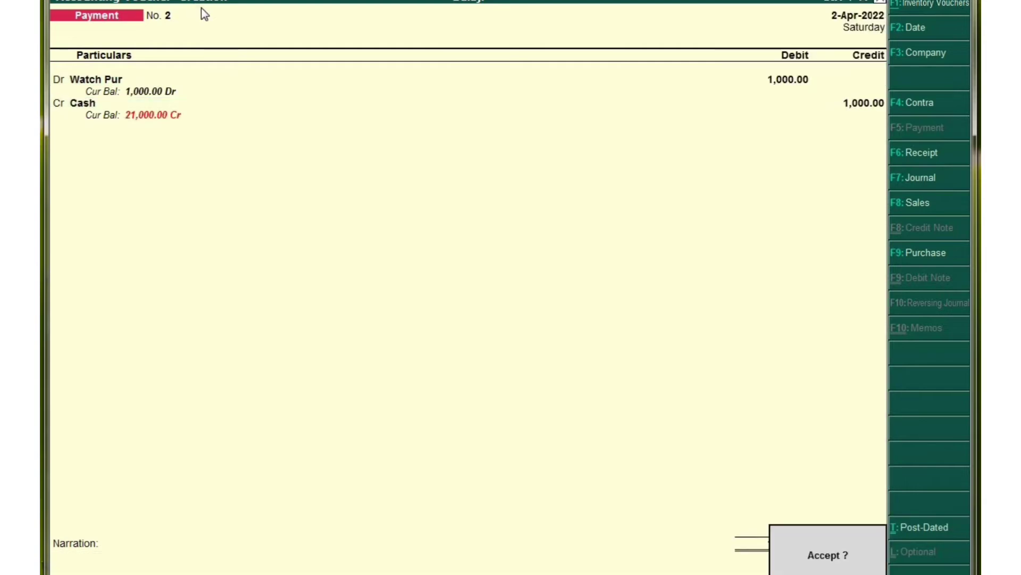
key(Return)
- Set the date of the third payment voucher to 1/5/2022
key(F2)
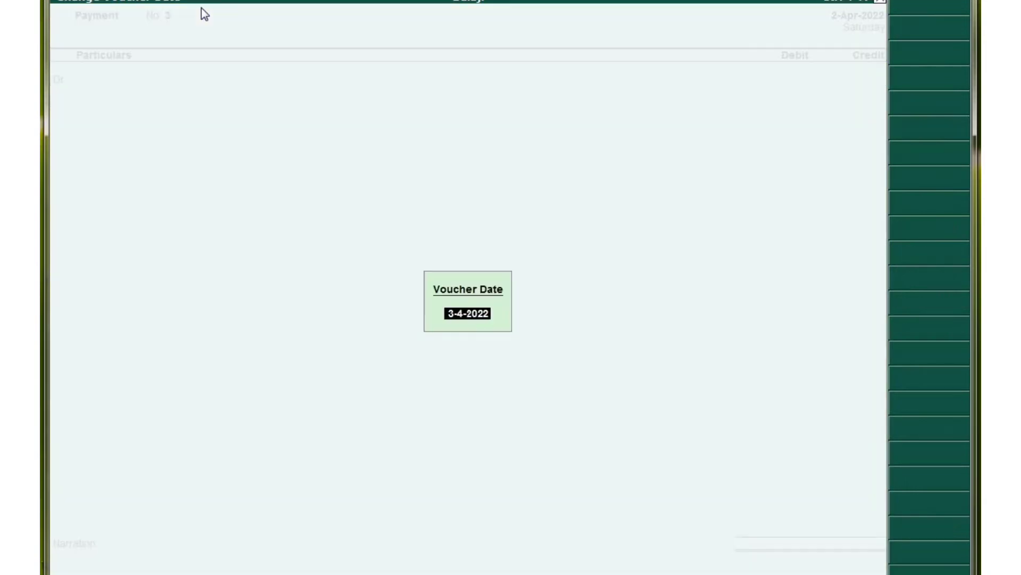
text(1/5/2022)
key(Return)
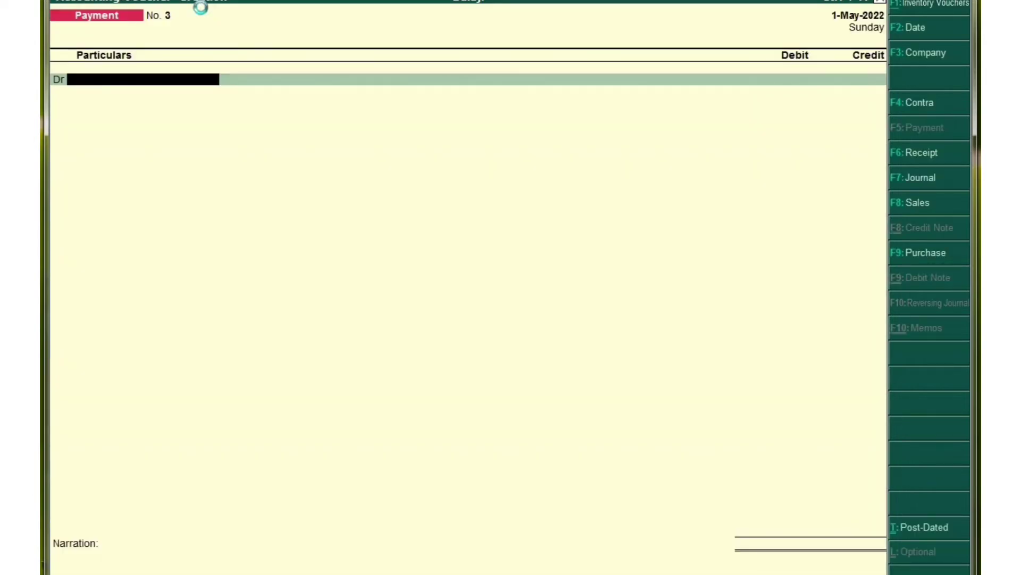
- Create a ledger named Bike Pur under Fixed Assets for the voucher's debit line, keeping the remaining default details
key(alt+c)
text(Bik)
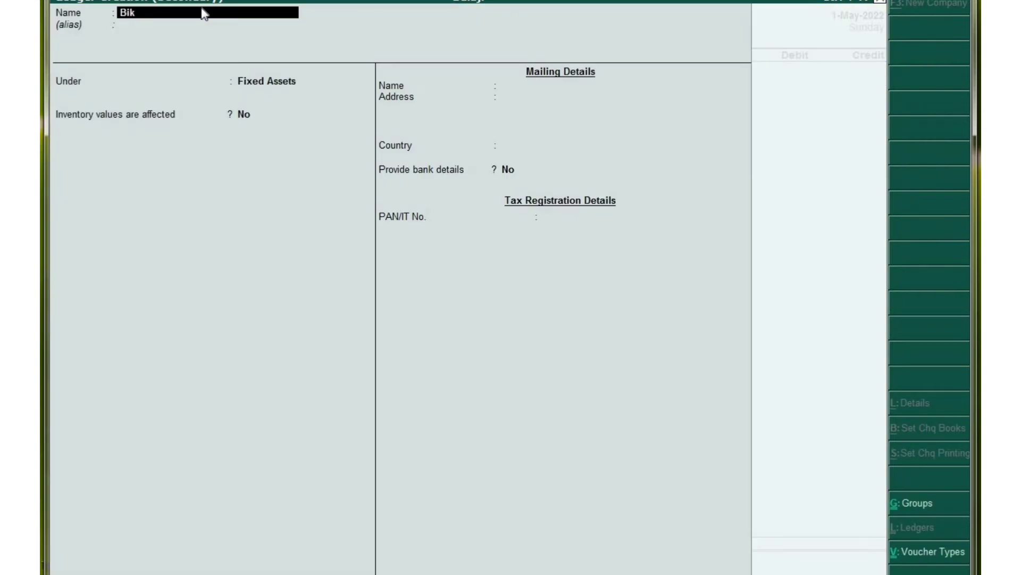
text(e Pur)
key(Return)
key(Return)
key(Return)
key(Return)
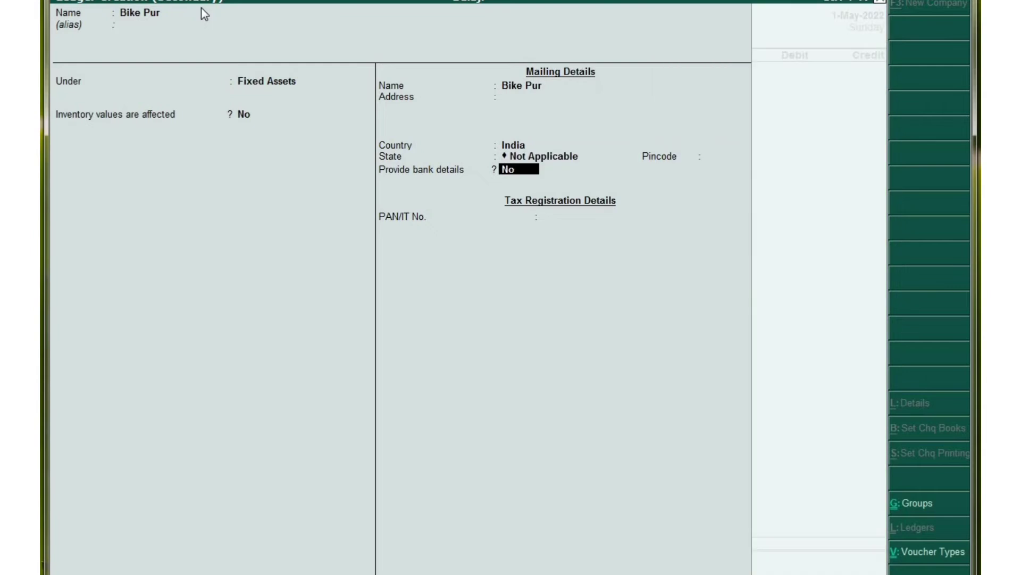
key(Return)
key(Return)
key(Return)
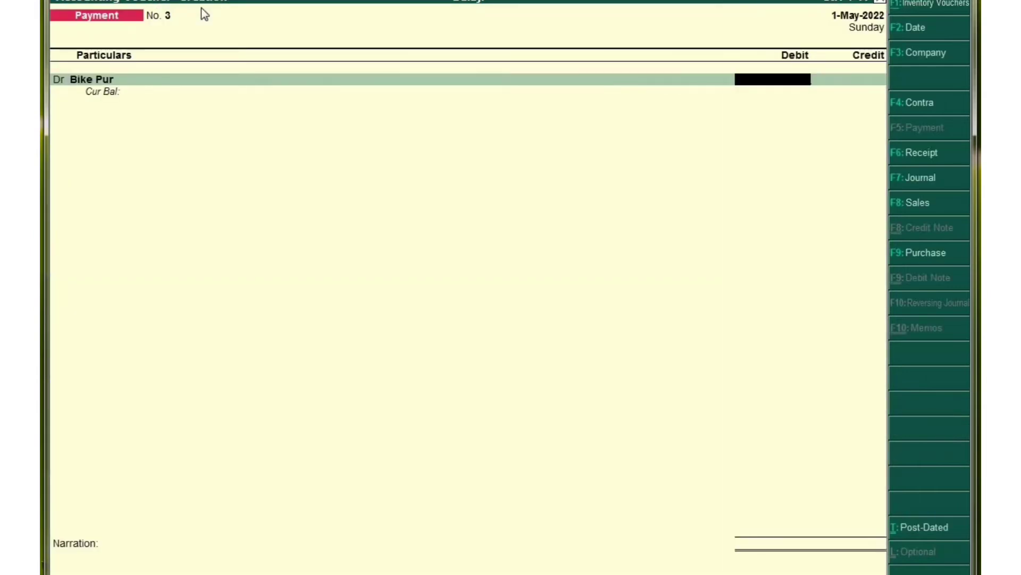
- Debit Bike Pur with 80000, credit Cash for the same amount, and save the third payment voucher
text(80000)
key(Return)
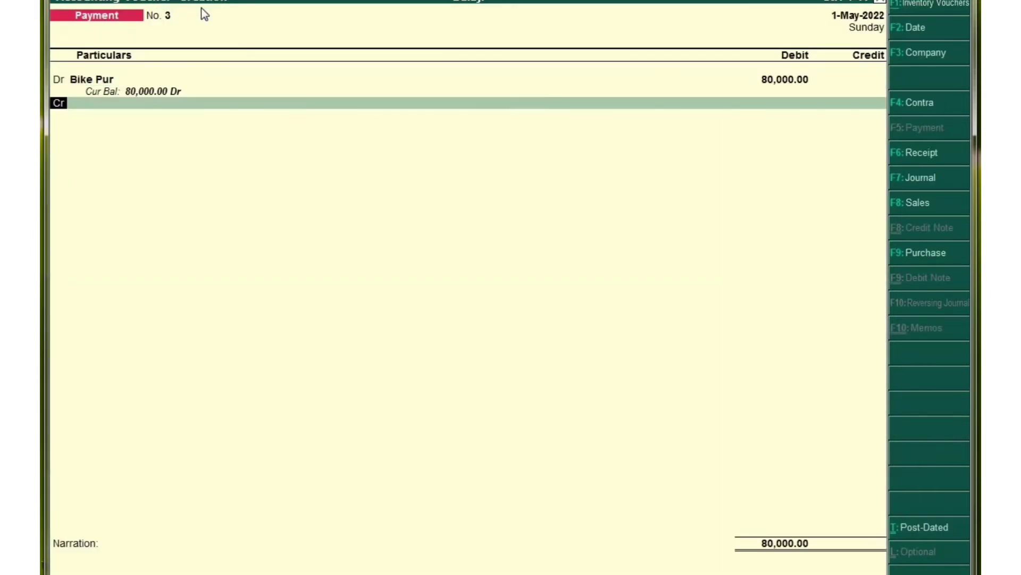
key(Return)
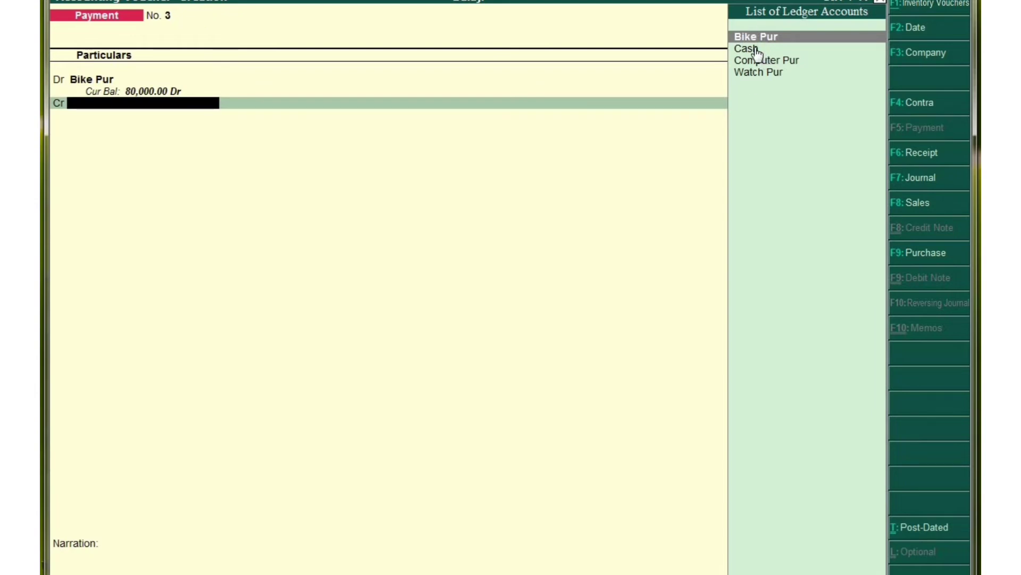
text(C)
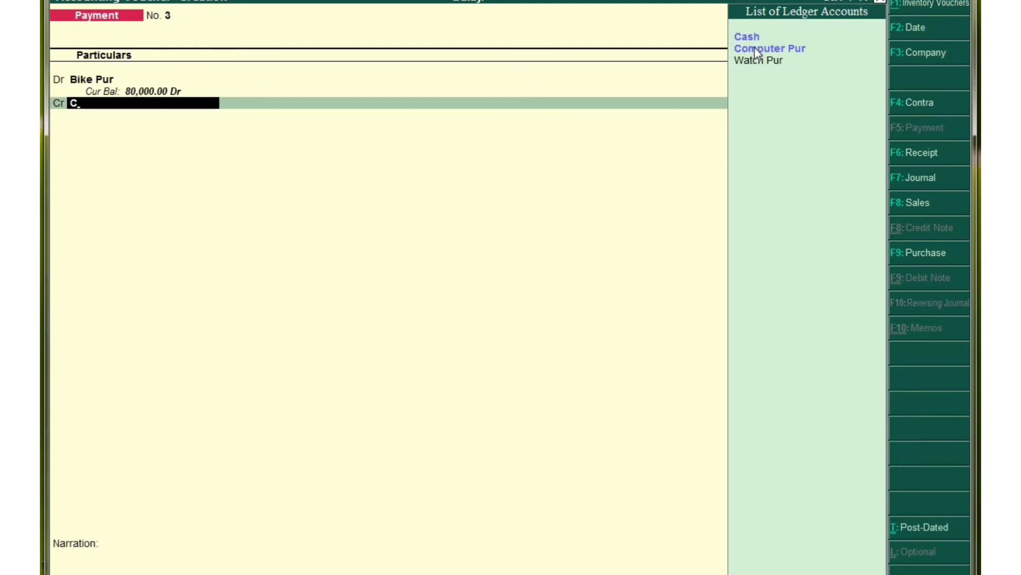
key(Return)
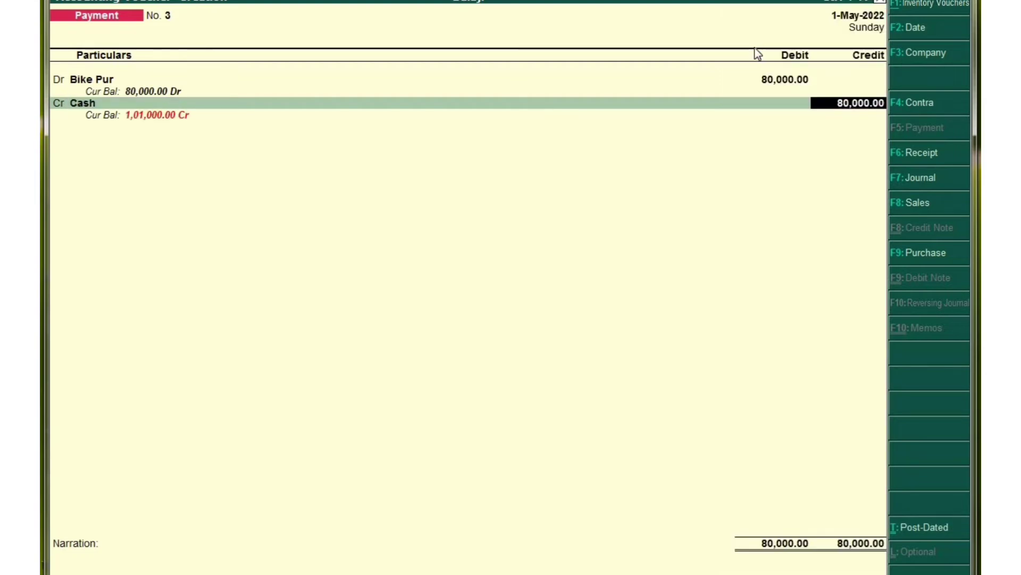
key(Return)
key(Return)
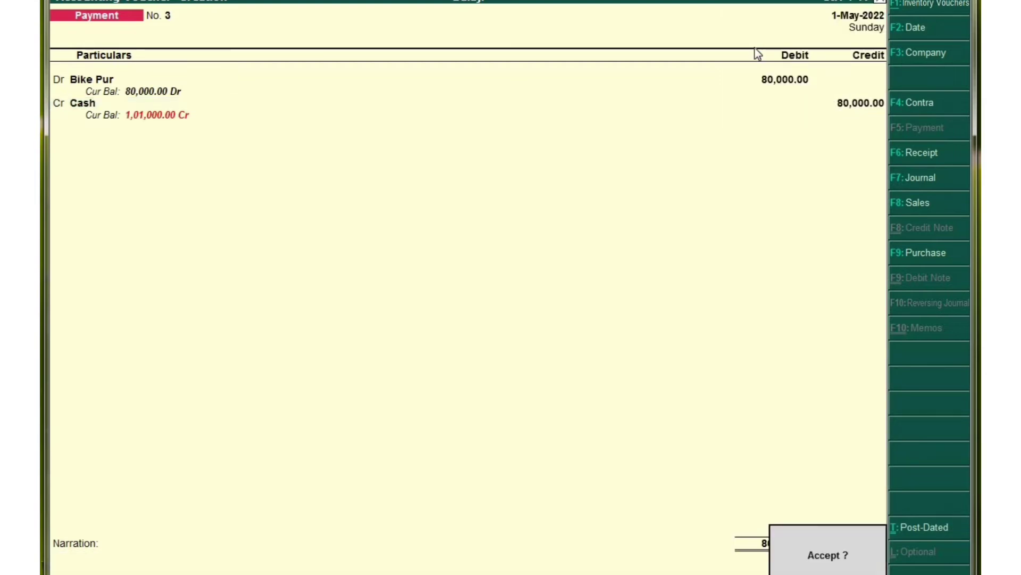
key(Return)
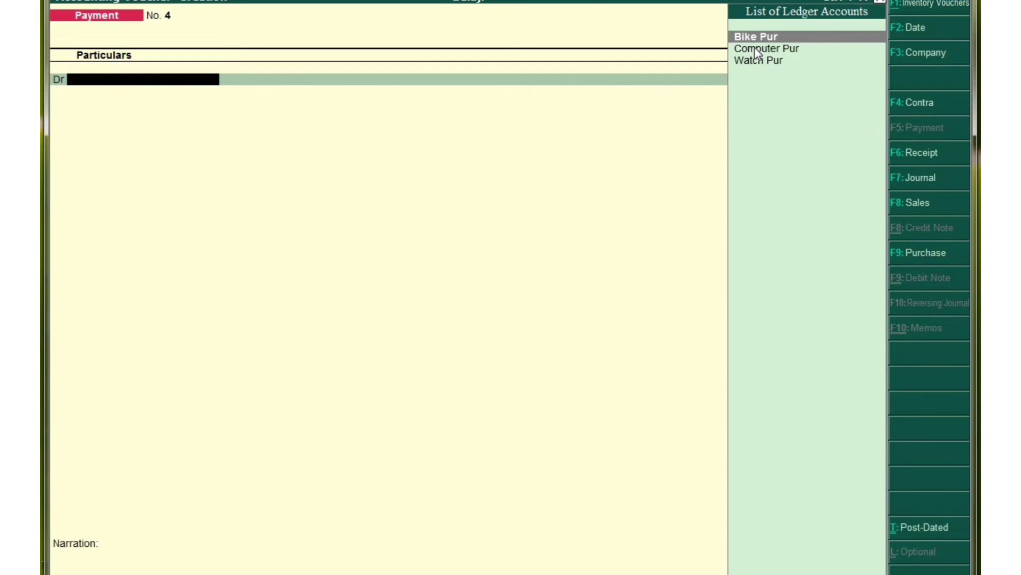
- Set the date of the fourth payment voucher to 2/5/22
key(F2)
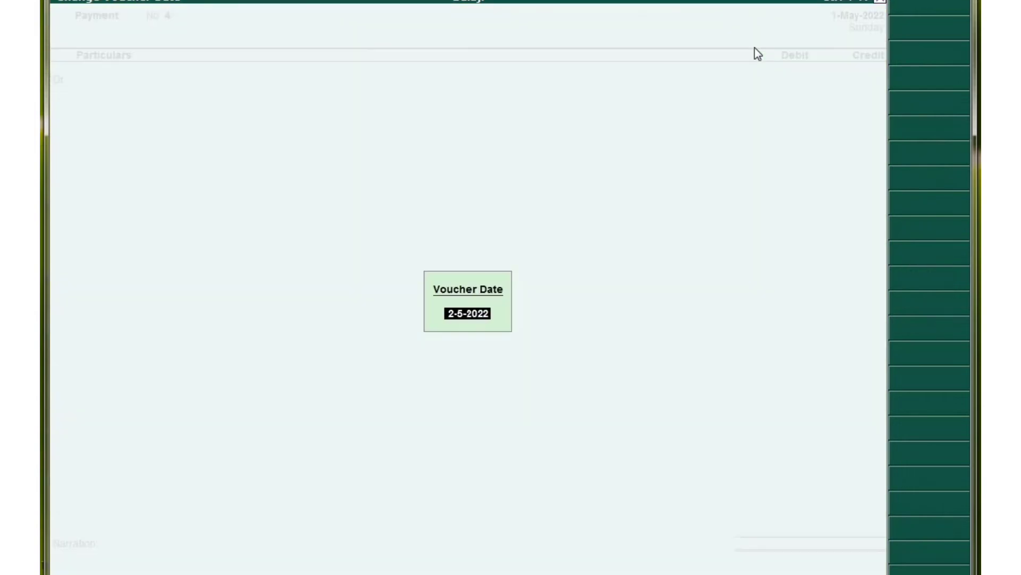
text(2/5/22)
key(Return)
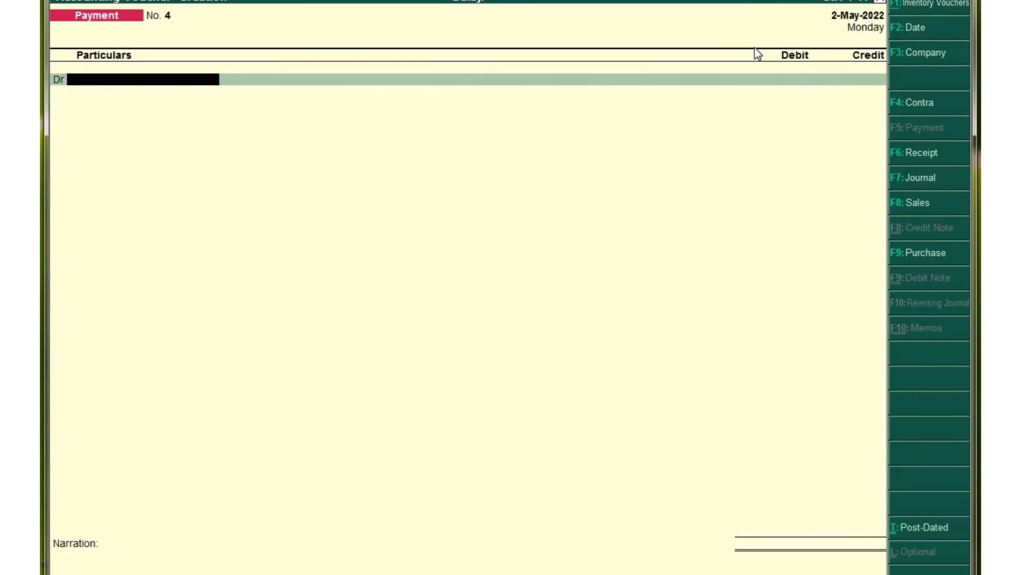
- Create a ledger named Fan Pur under Fixed Assets for the voucher's debit line, keeping the remaining default details
key(alt+c)
text(Fan)
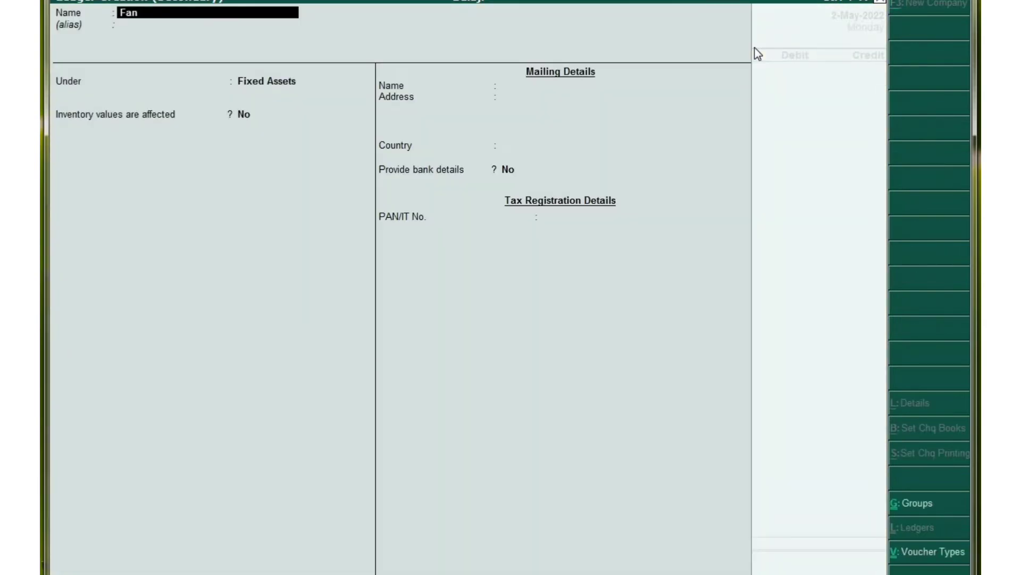
text( Pur)
key(Return)
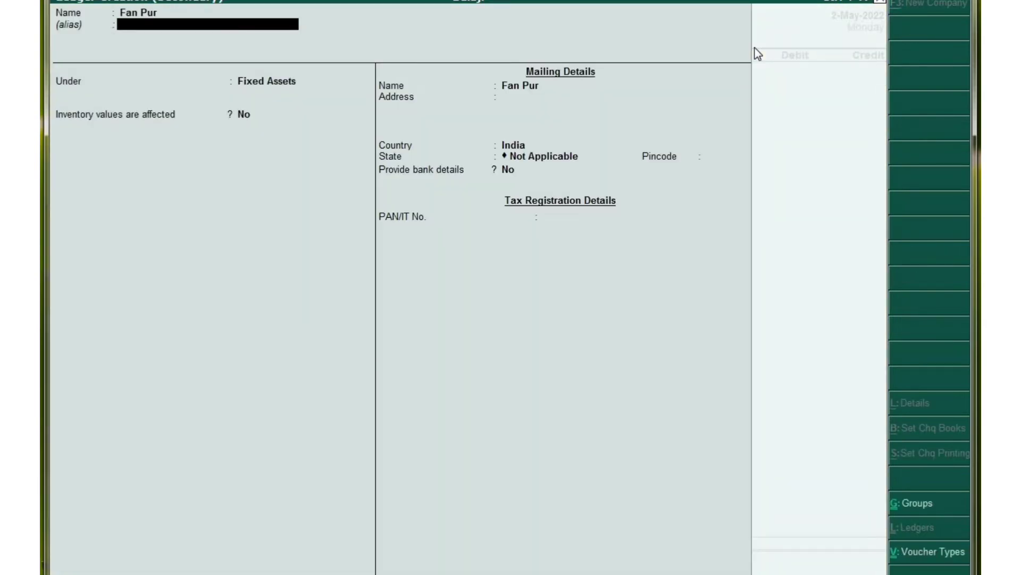
key(Return)
key(Return)
key(Return)
key(Return)
key(Return)
key(Return)
key(Return)
key(Return)
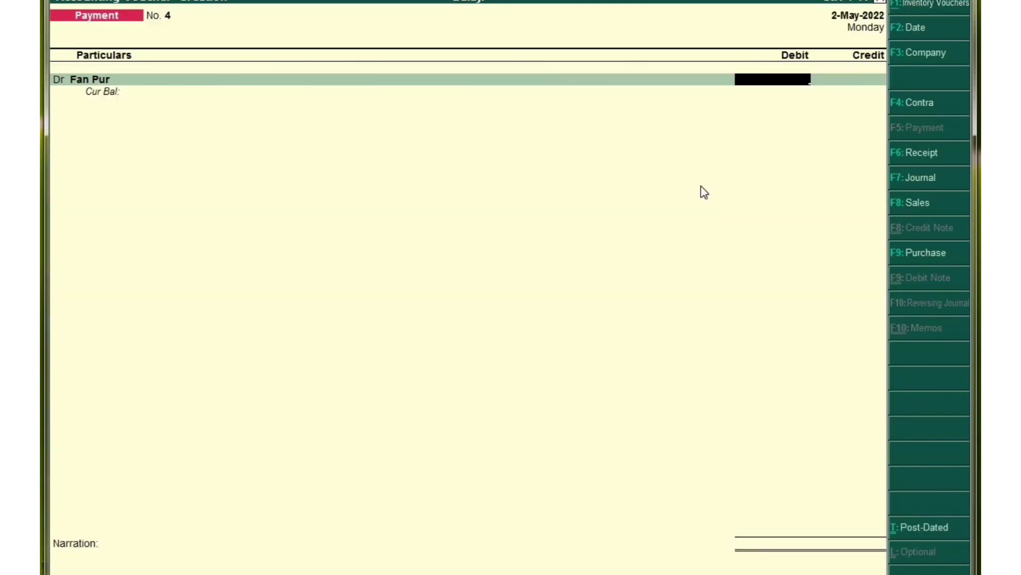
- Debit Fan Pur with 1500, credit Cash for the same amount, and save the fourth payment voucher
text(1500)
key(Return)
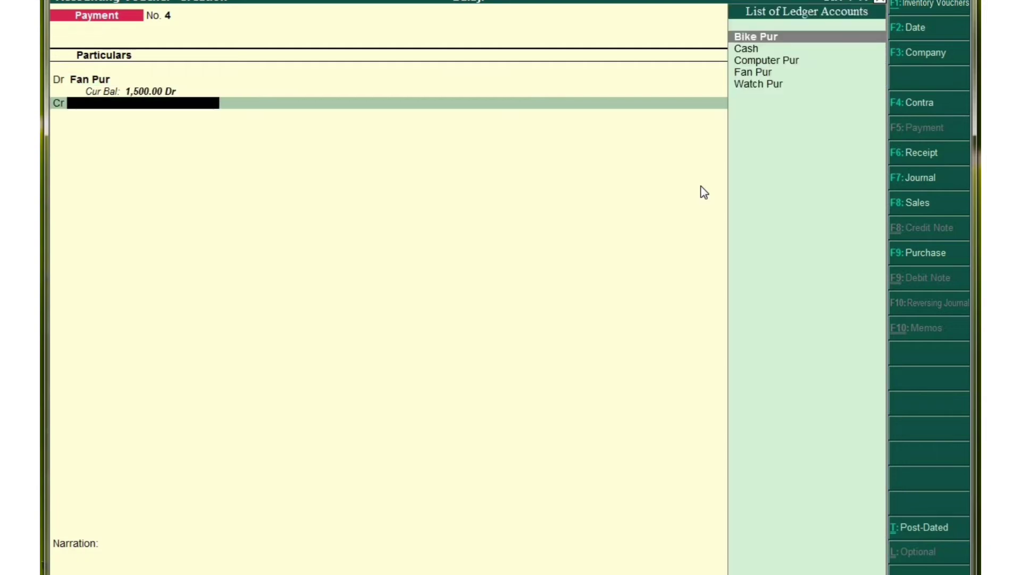
key(Down)
key(Return)
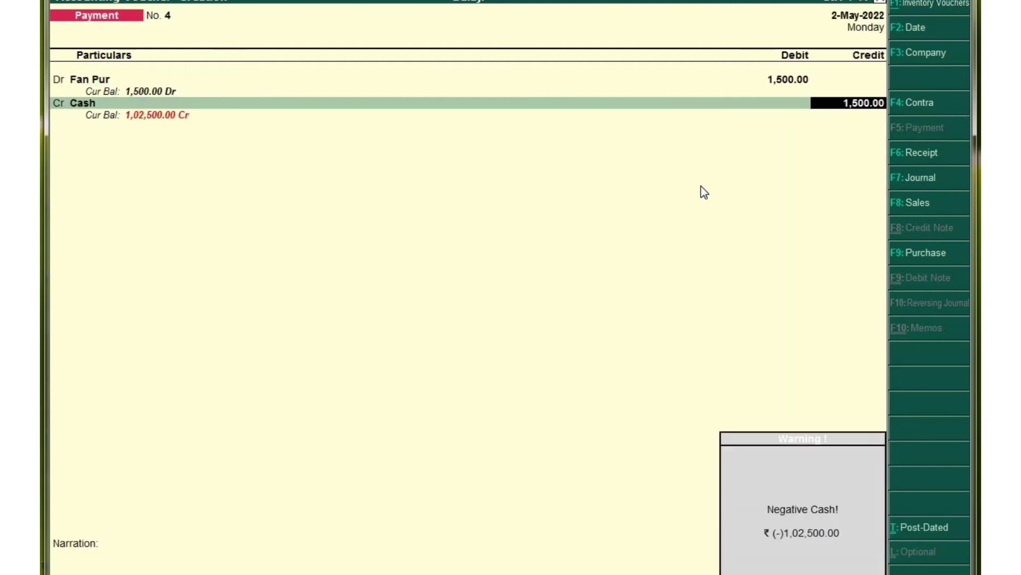
key(Return)
key(Return)
key(Return)
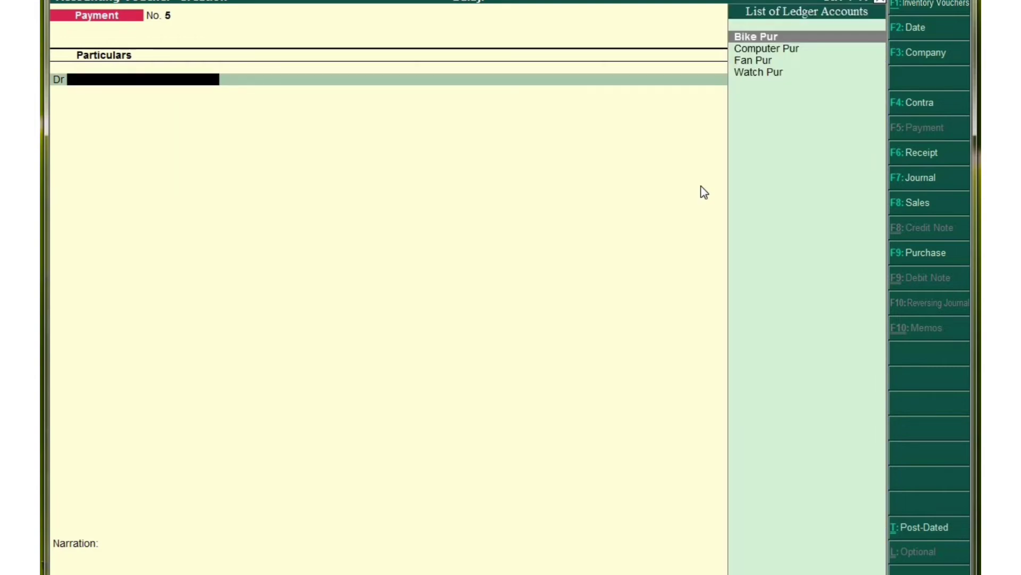
- Set the date of the fifth payment voucher to 1/6/2022
key(F2)
text(1/6/2022)
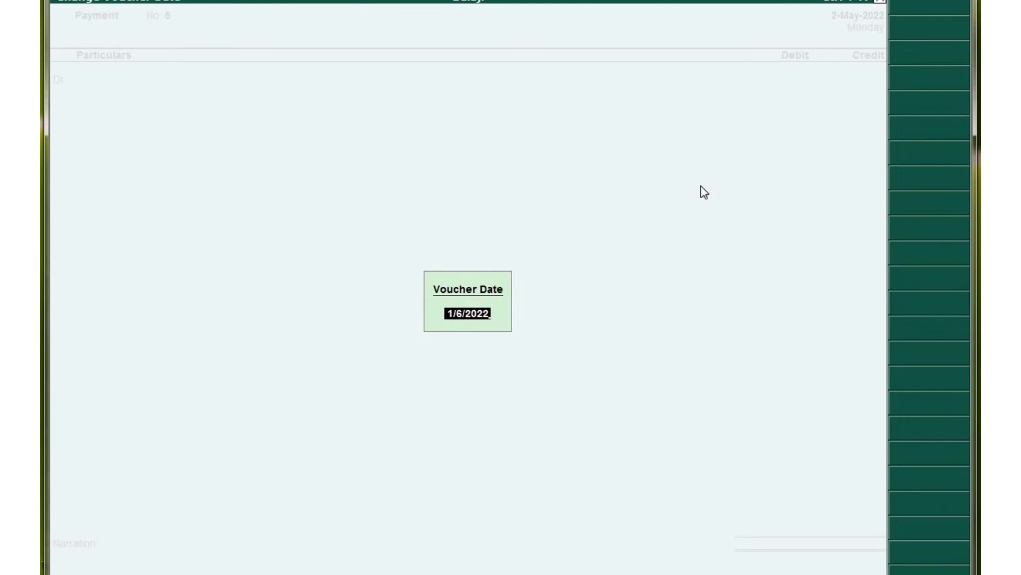
key(Return)
- Create a ledger named Ac Pur under Fixed Assets for the voucher's debit line, keeping the remaining default details
key(alt+c)
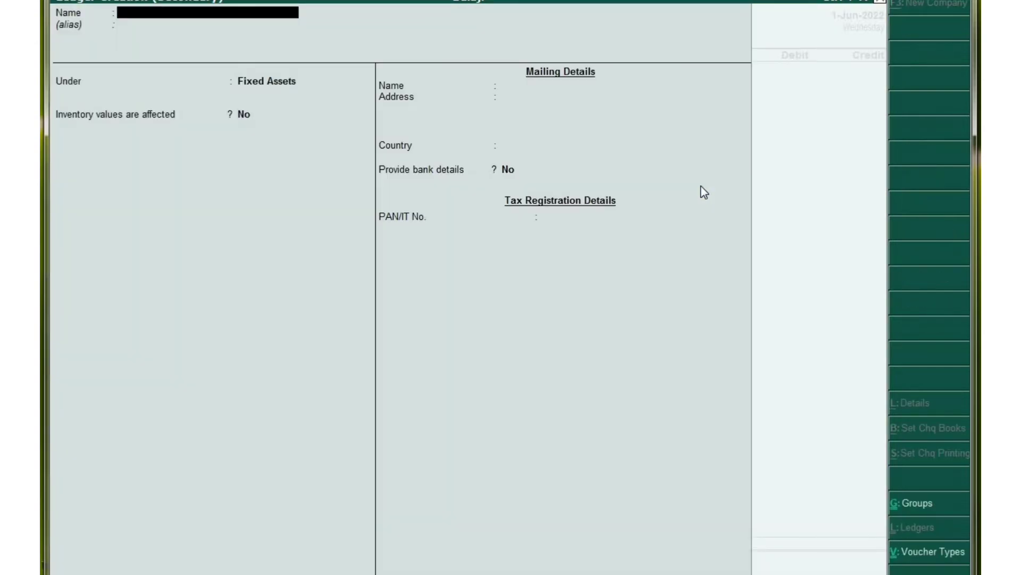
text(Acpyur)
key(BackSpace)
key(BackSpace)
key(BackSpace)
key(BackSpace)
text(Pur)
key(Return)
key(Return)
key(Return)
key(Return)
key(Return)
key(Return)
key(Return)
key(Return)
key(Return)
key(Return)
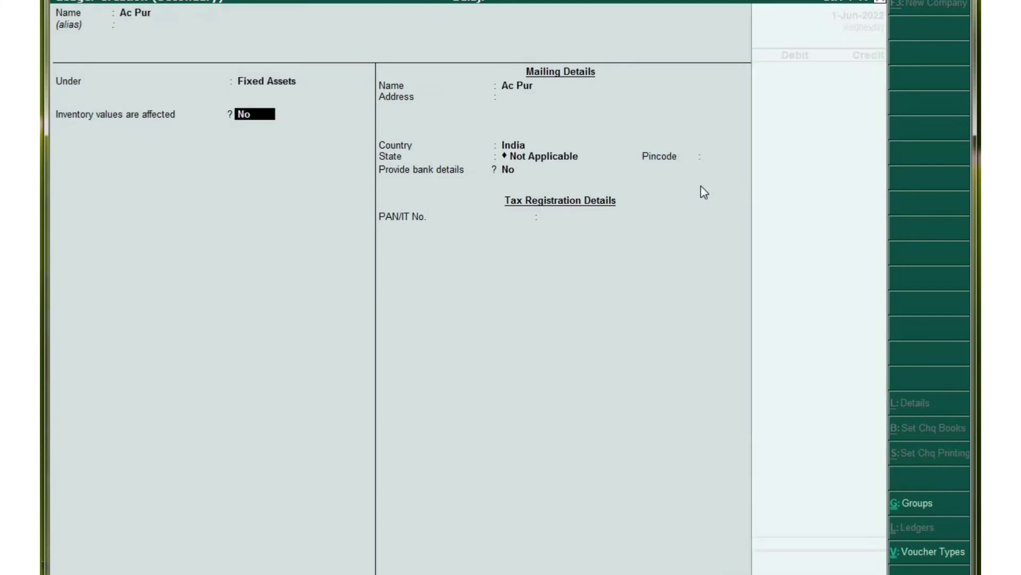
key(Return)
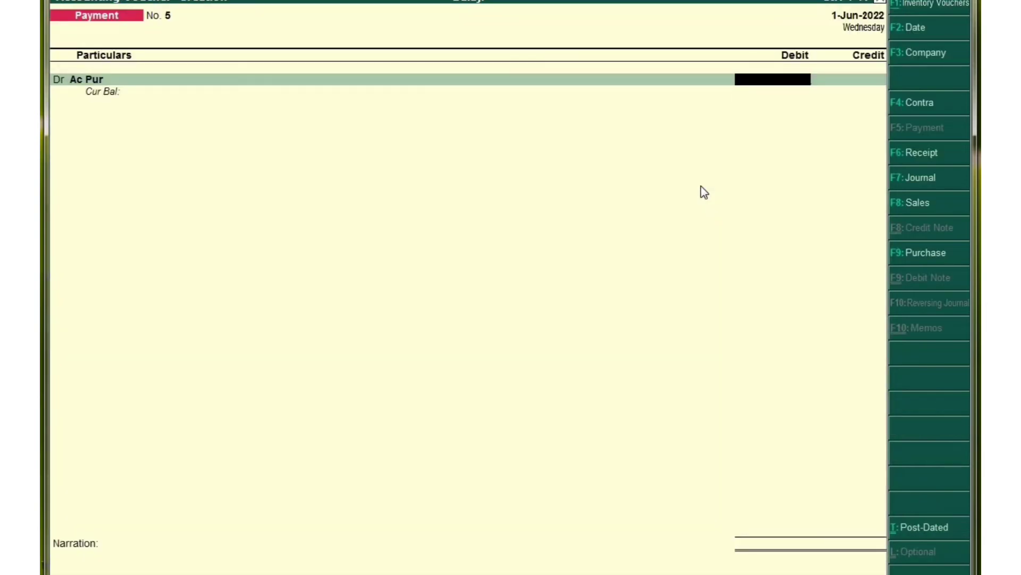
- Debit Ac Pur with 30000, credit Cash for the same amount, and save the fifth payment voucher
text(30000)
key(Return)
key(Return)
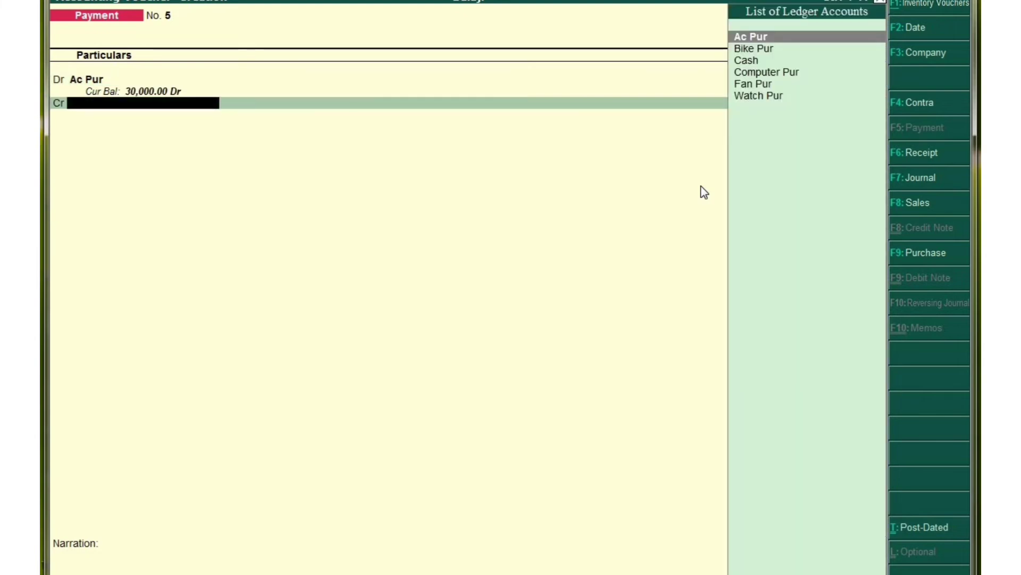
key(Down)
key(Down)
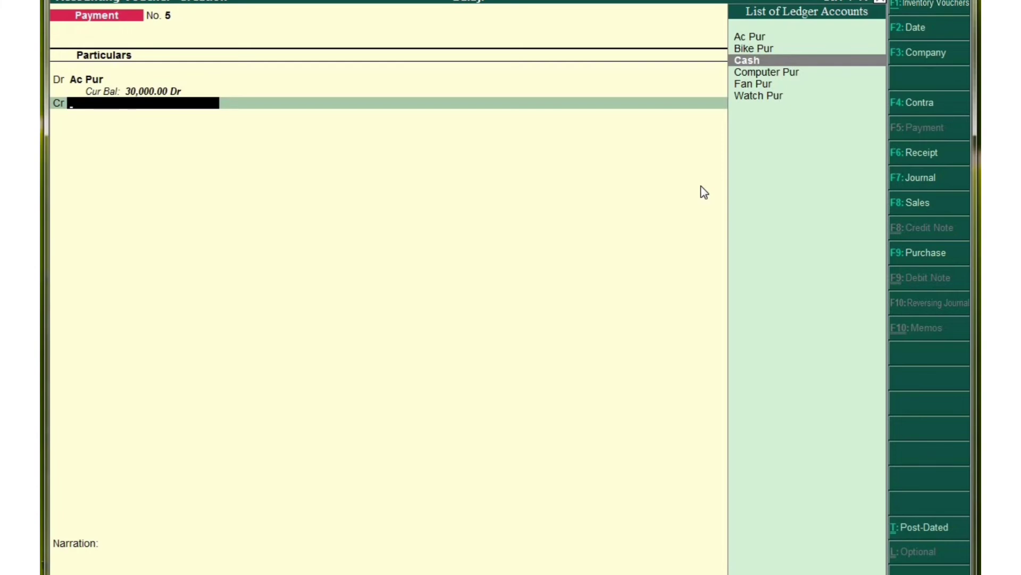
key(Return)
key(Return)
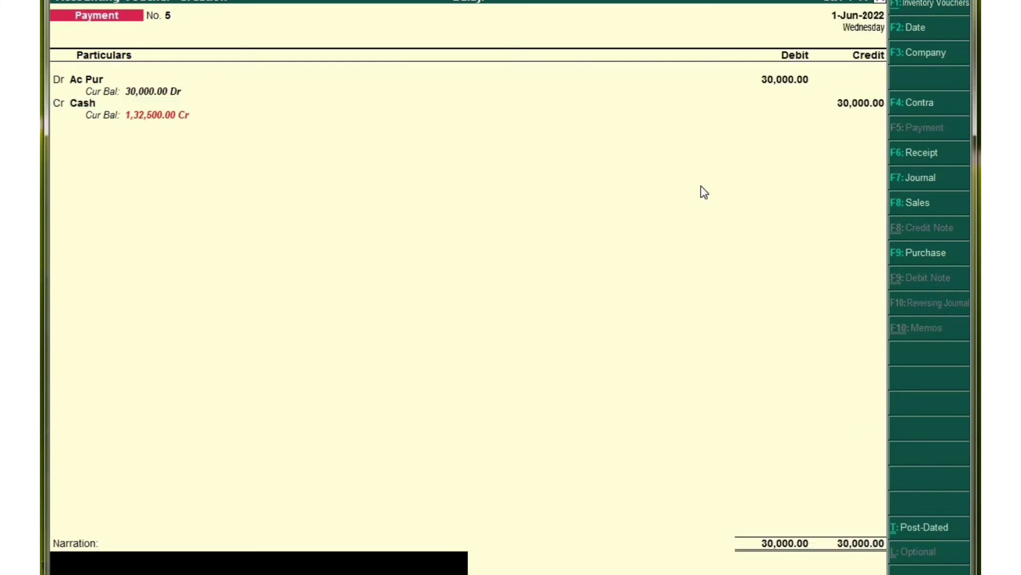
key(Return)
key(Return)
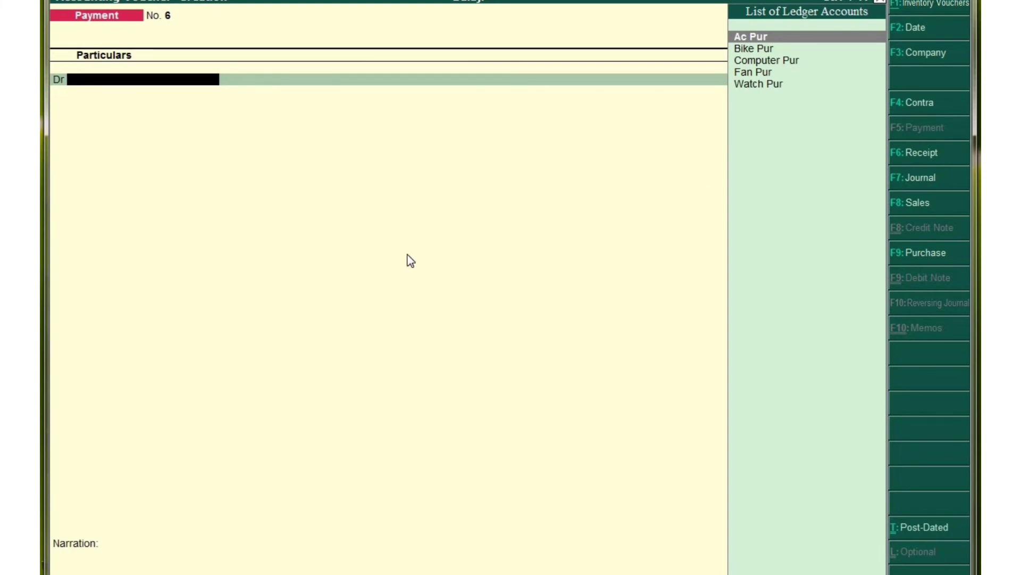
- Leave voucher entry without starting a sixth payment and open the Day Book report
key(Escape)
key(Return)
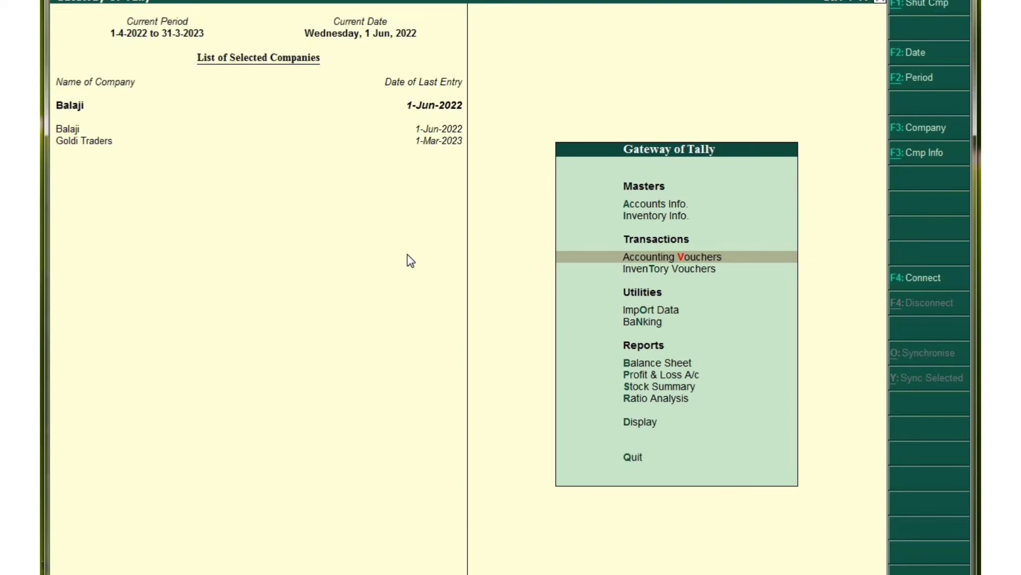
key(Down)
key(Down)
key(Down)
key(Down)
key(Down)
key(Down)
key(Down)
key(Down)
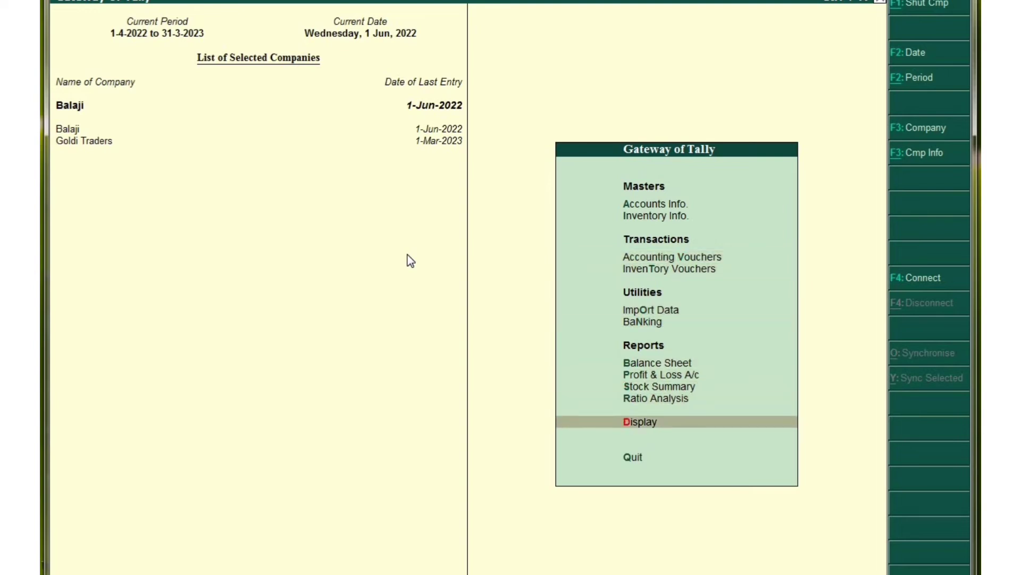
key(Return)
key(Down)
key(Down)
key(Down)
key(Down)
key(Down)
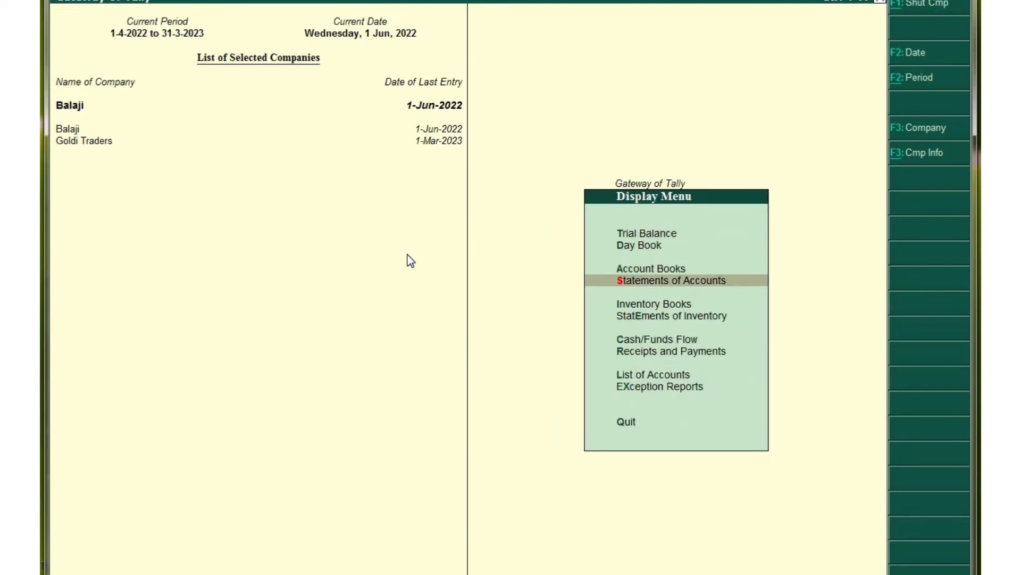
key(Up)
key(Up)
key(Up)
key(Up)
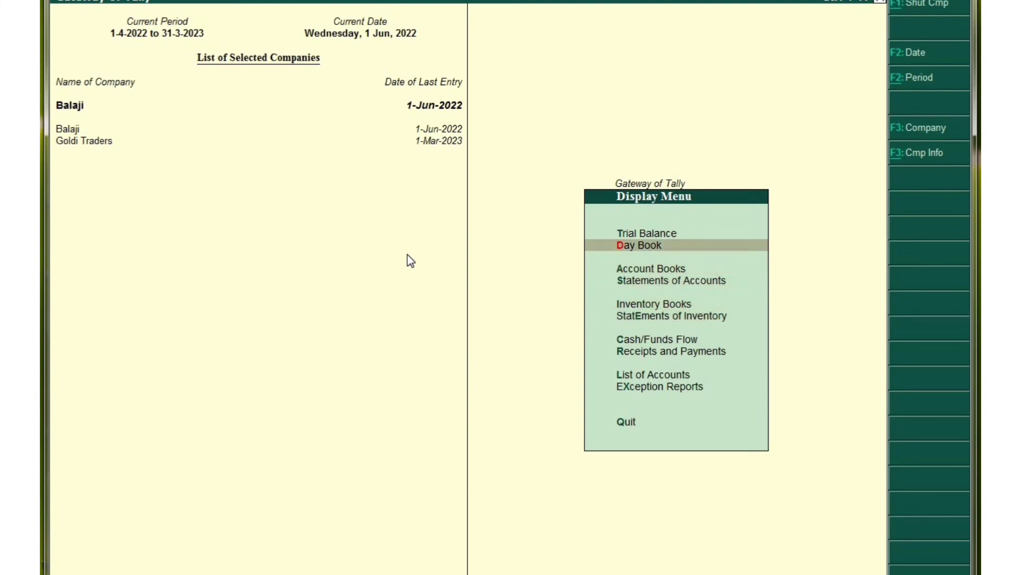
key(Return)
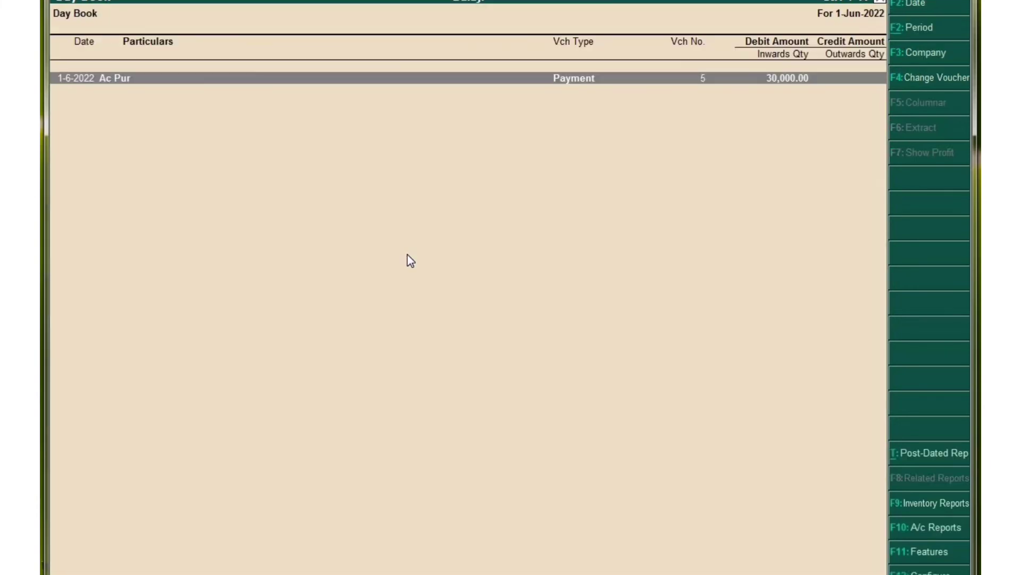
- Set the Day Book period from 1/4/22 to 31/3/2023 to list the whole year's vouchers
key(F2)
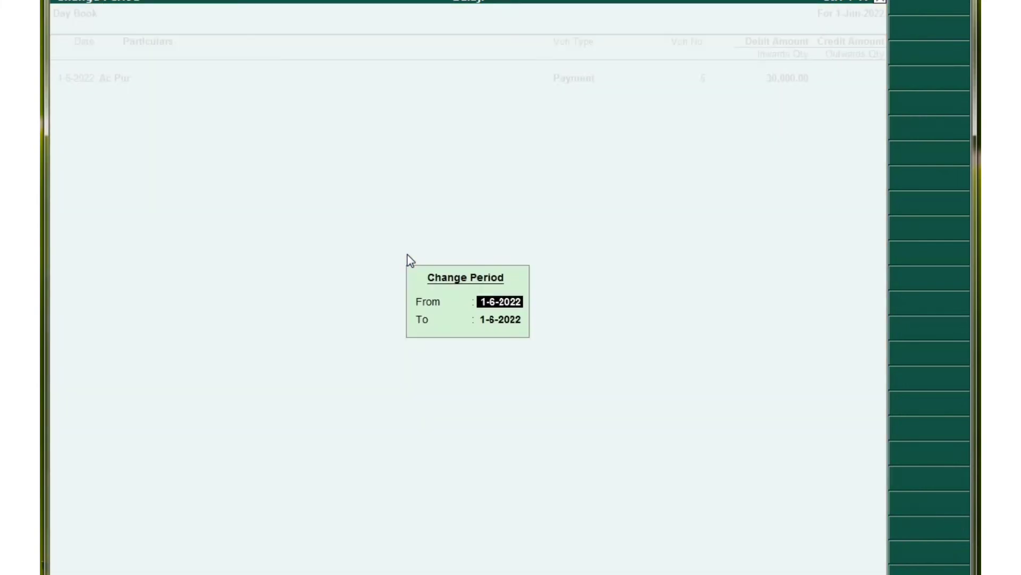
text(1/4/22)
key(Return)
text(31/3/)
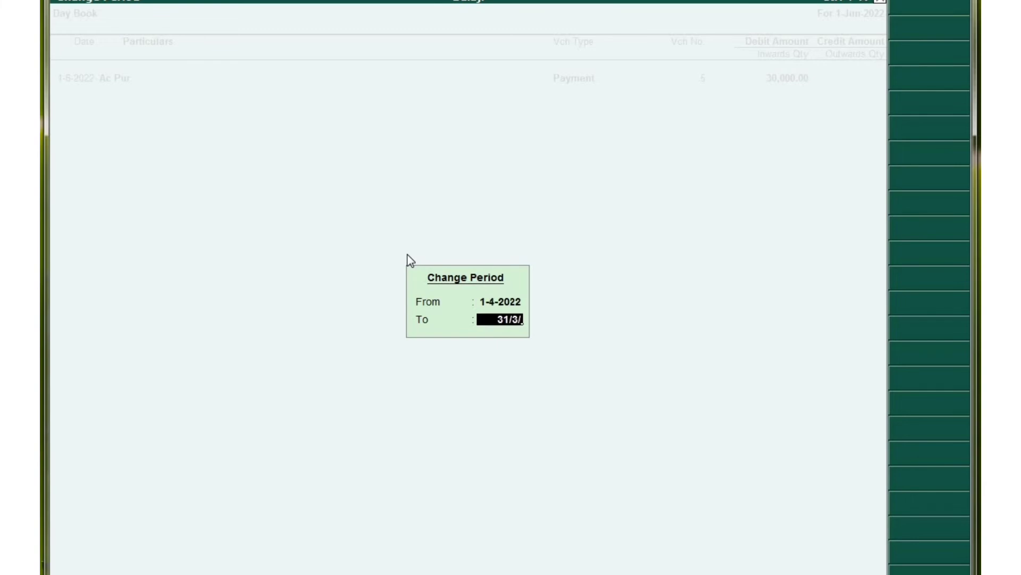
text(2023)
key(Return)
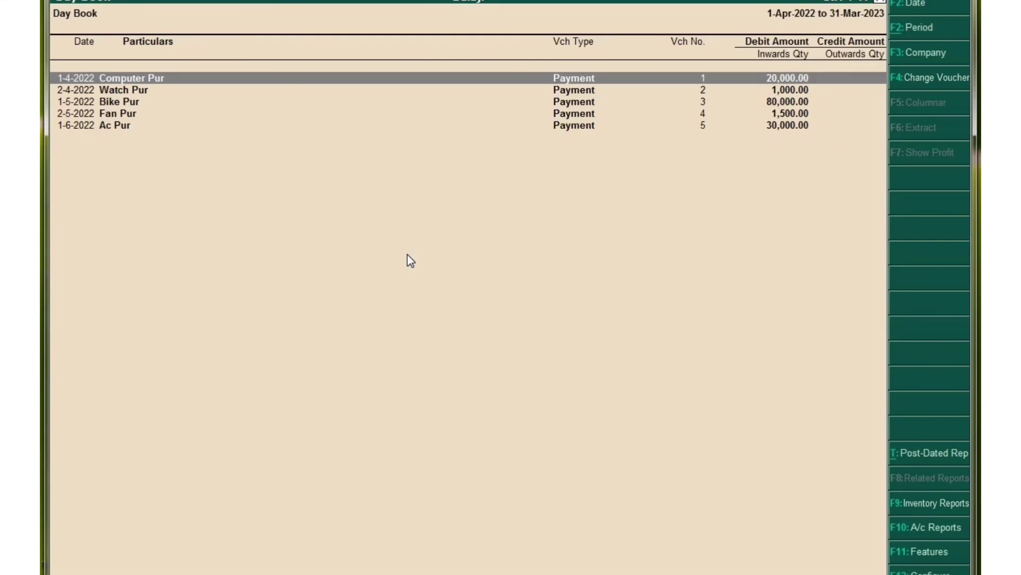
- Preview the Day Book for printing with the default settings, enlarge the page to check the entries, and close the preview
key(alt+p)
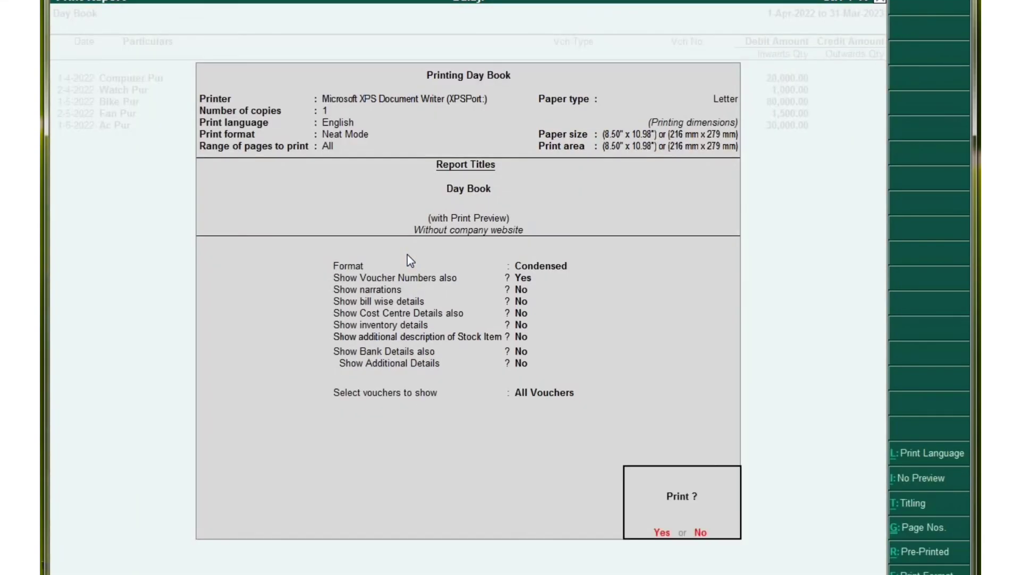
key(Return)
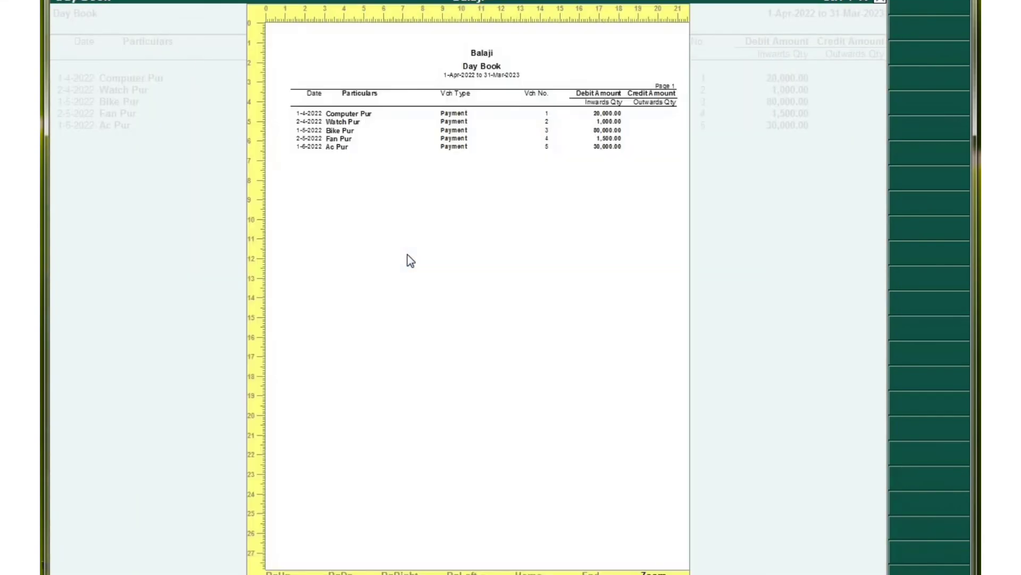
key(alt+z)
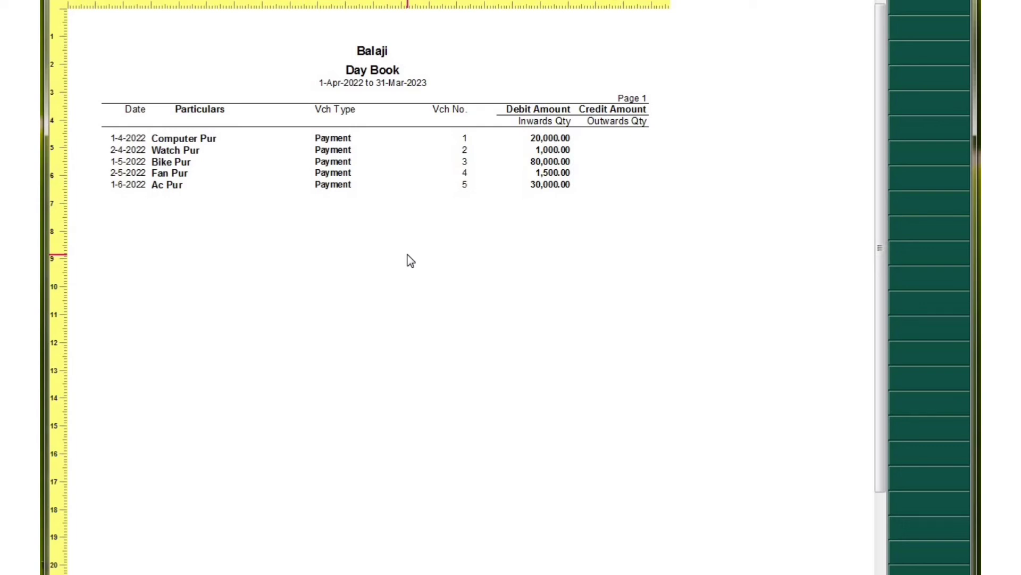
key(Escape)
key(Escape)
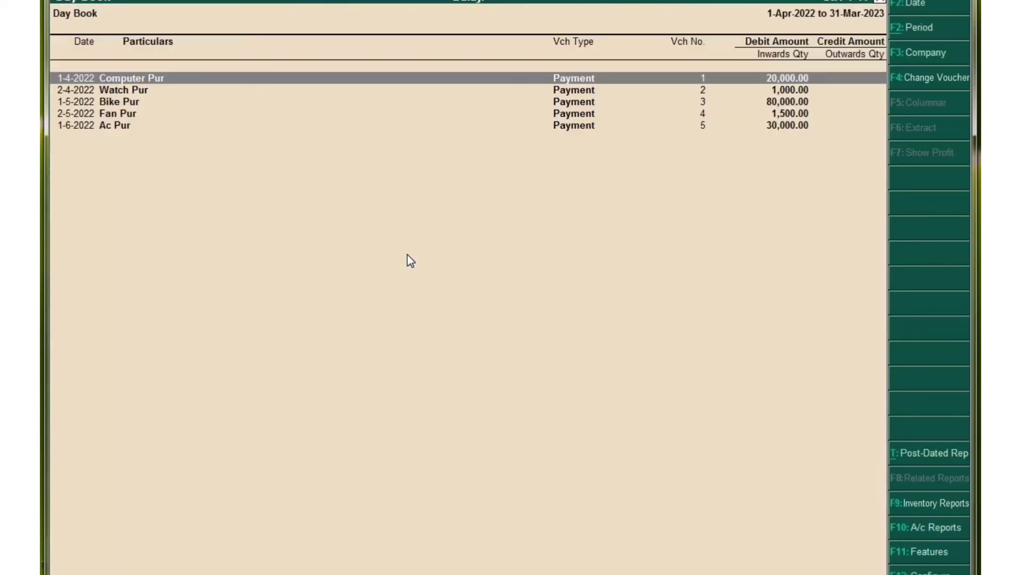
- Leave the Day Book and return to the Gateway of Tally without quitting the program
key(Escape)
key(Escape)
key(Escape)
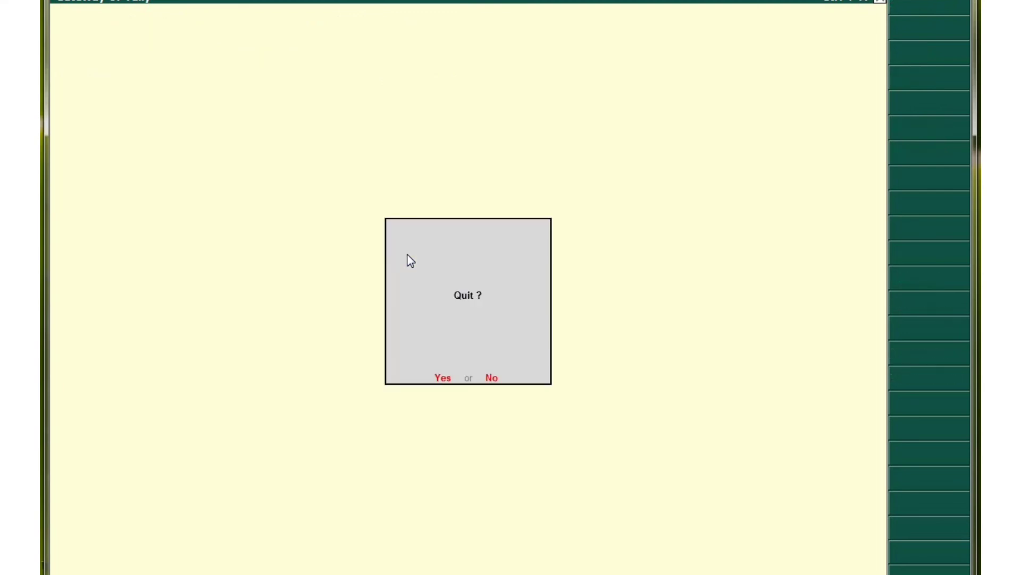
key(Escape)
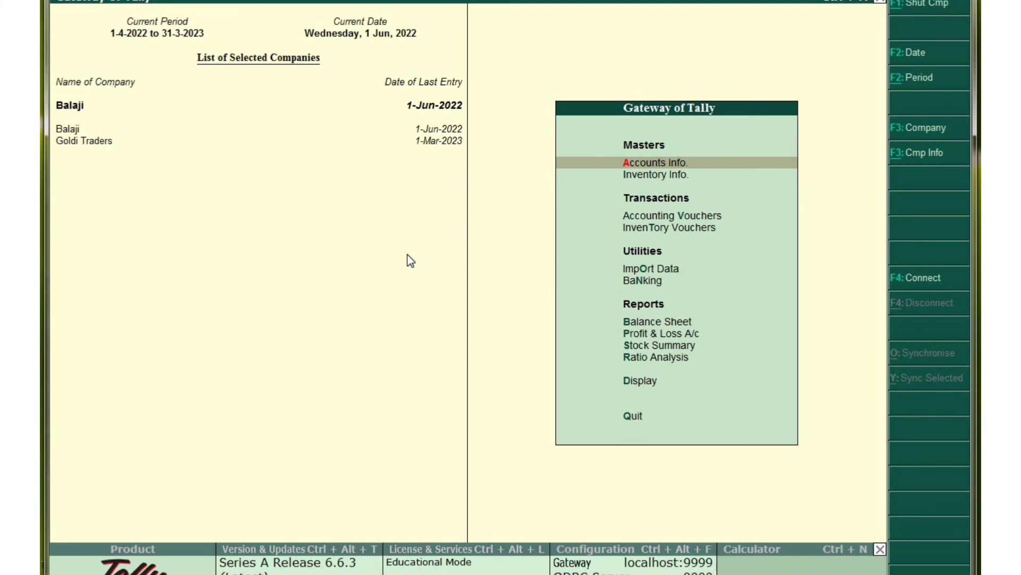
- Open the ledger report for Cash from the account books among the display reports
key(Down)
key(Down)
key(Down)
key(Down)
key(Down)
key(Down)
key(Down)
key(Down)
key(Down)
key(Down)
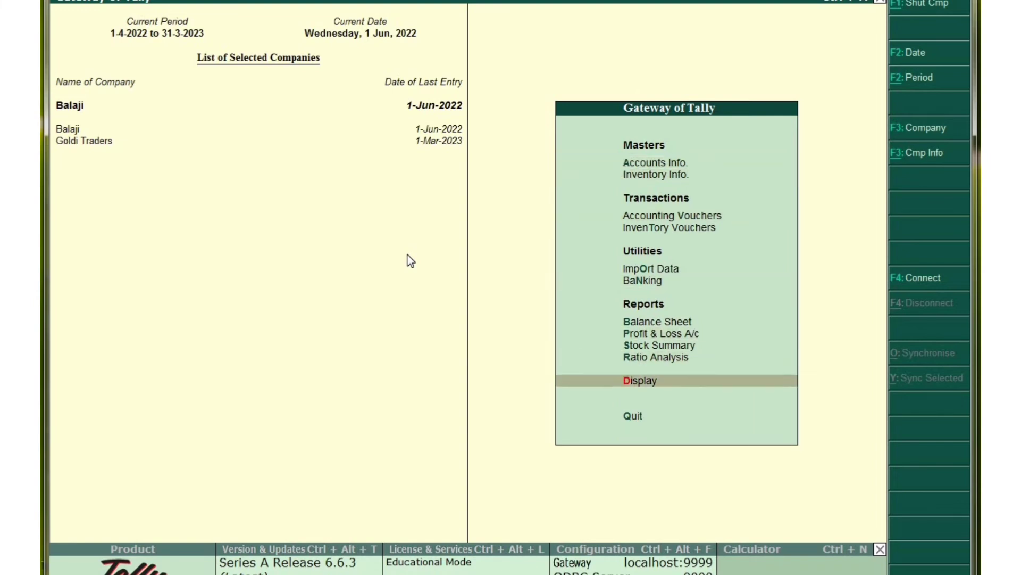
key(Return)
key(Down)
key(Down)
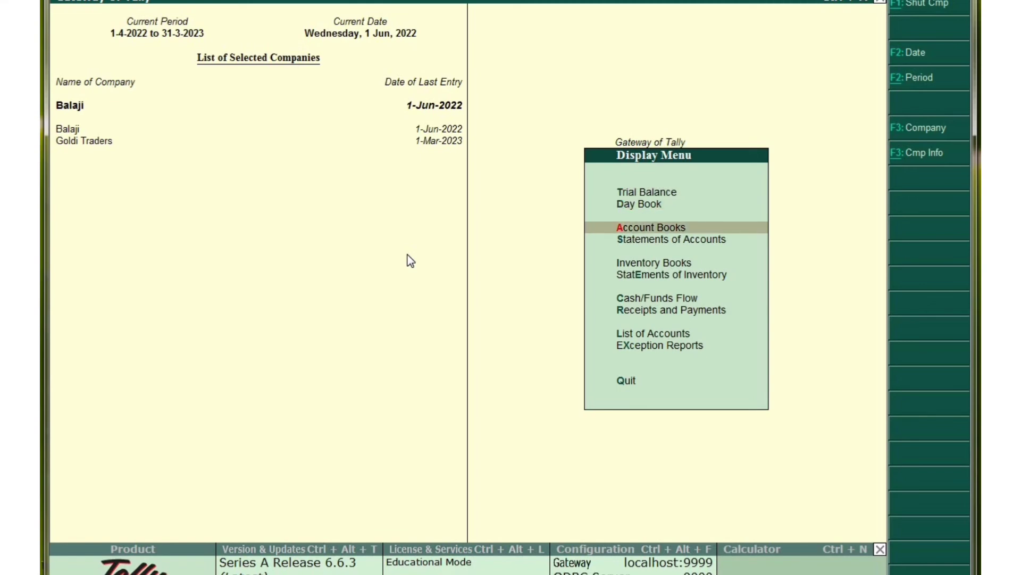
key(Down)
key(Up)
key(Return)
key(Down)
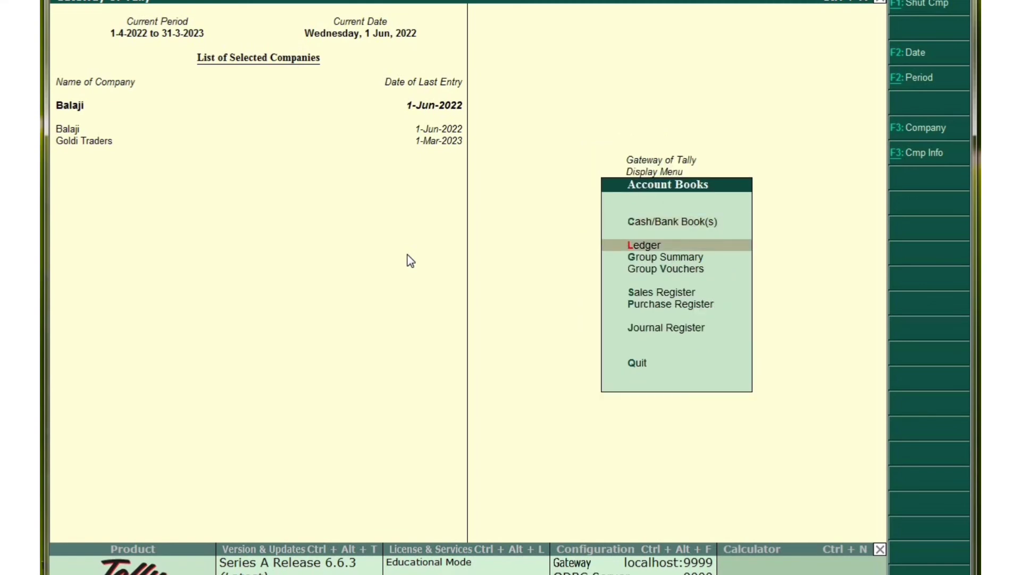
key(Return)
key(Down)
key(Down)
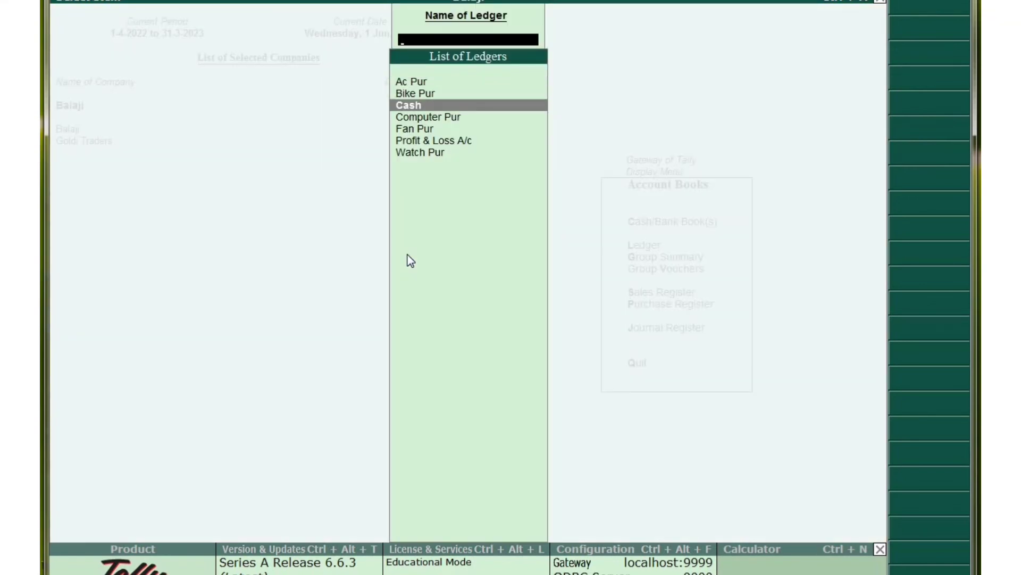
key(Return)
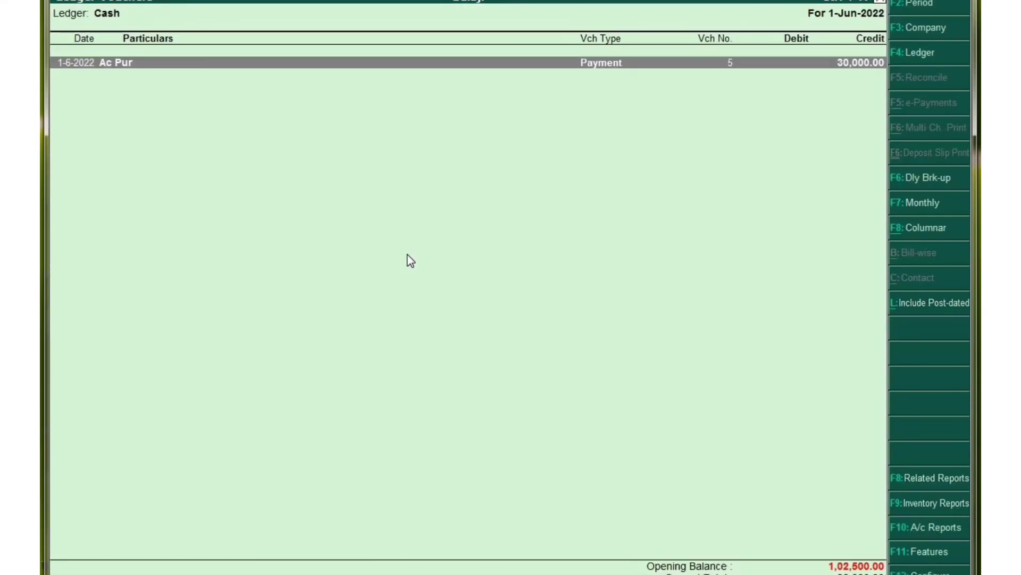
- Set the Cash ledger's period from 1-4-2022 to 31-Mar-2023
key(F2)
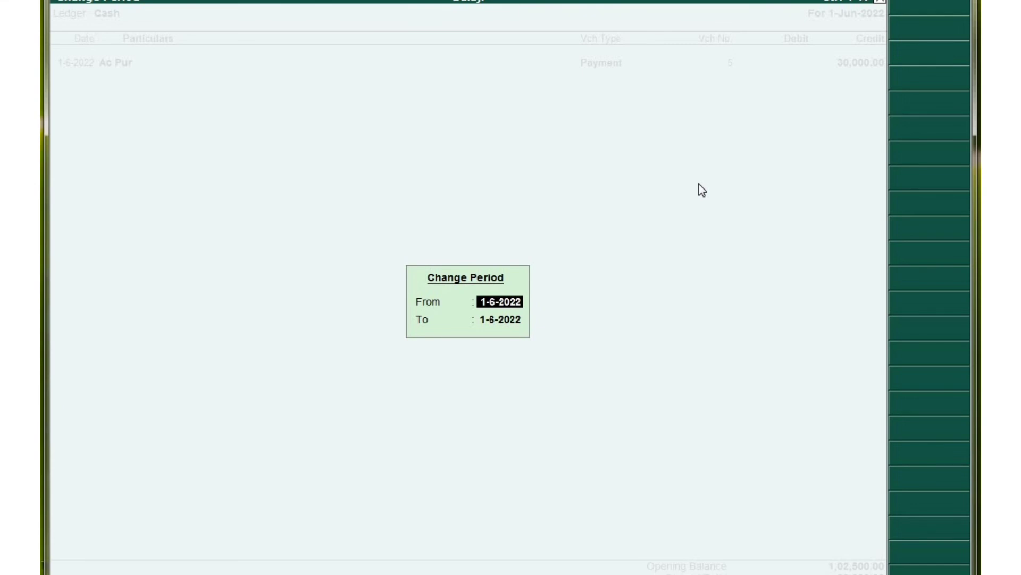
text(1-4)
key(Return)
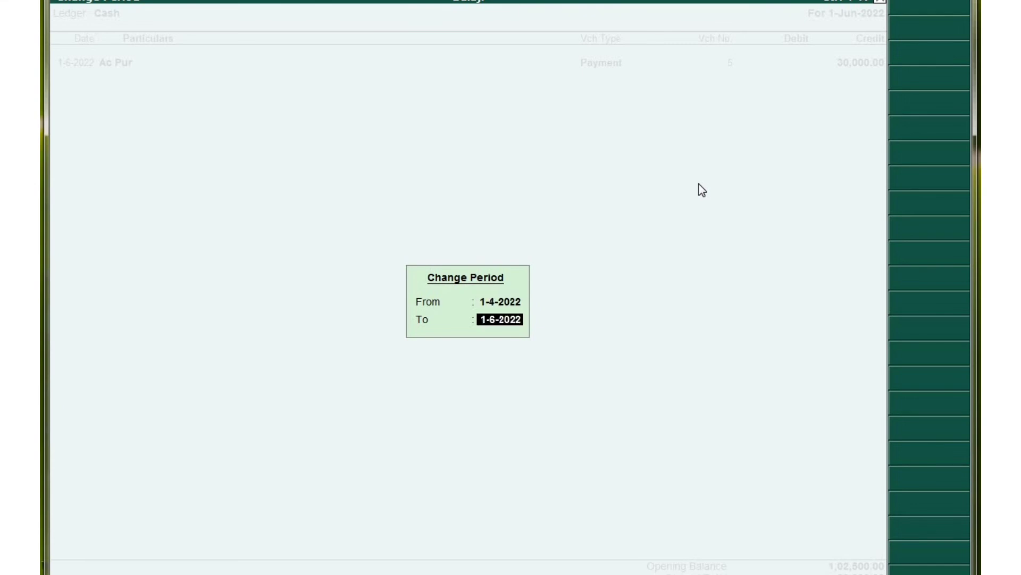
text(m)
key(Return)
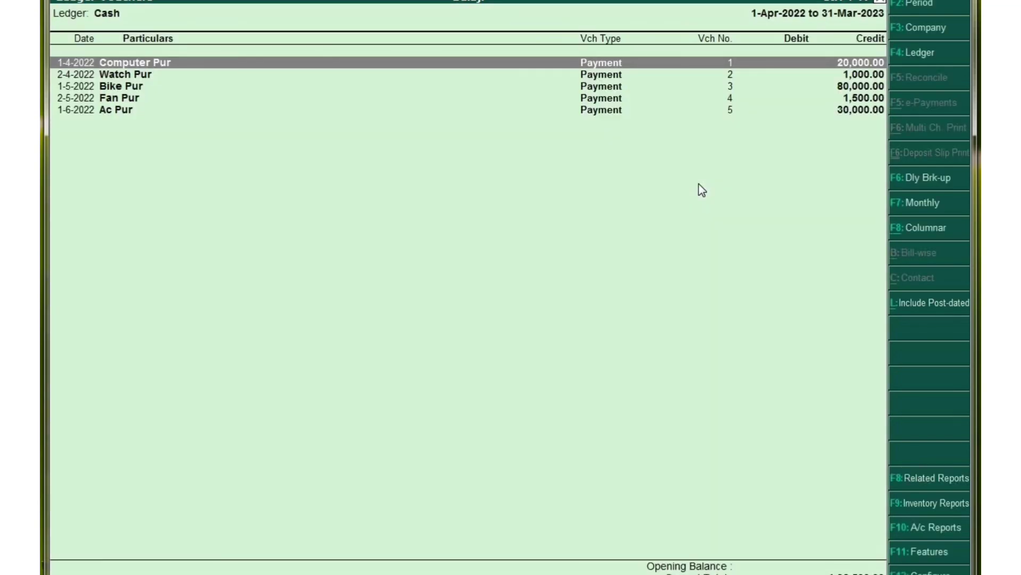
- Preview the Cash Book for printing with the default settings, check its entries and balances, and close the preview
key(alt+p)
key(Return)
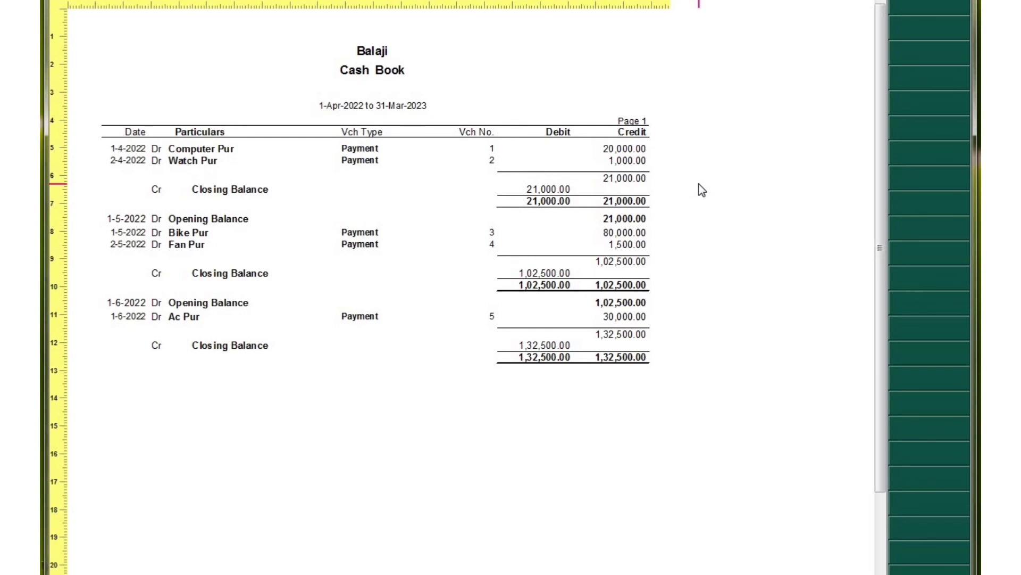
key(Escape)
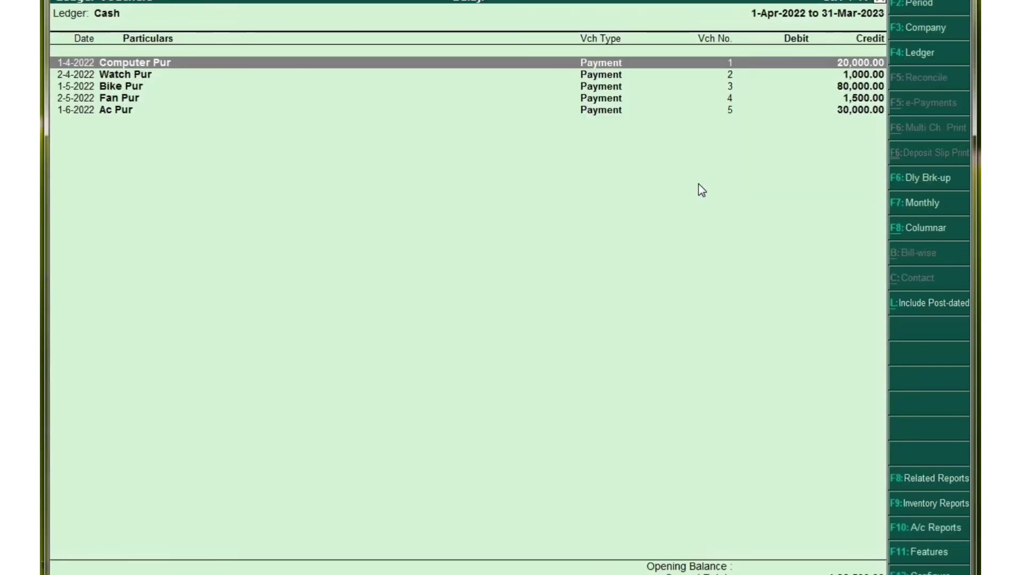
- Change the method of balancing to Yearly in the Cash Book's print settings, keeping all other options as they are
key(alt+p)
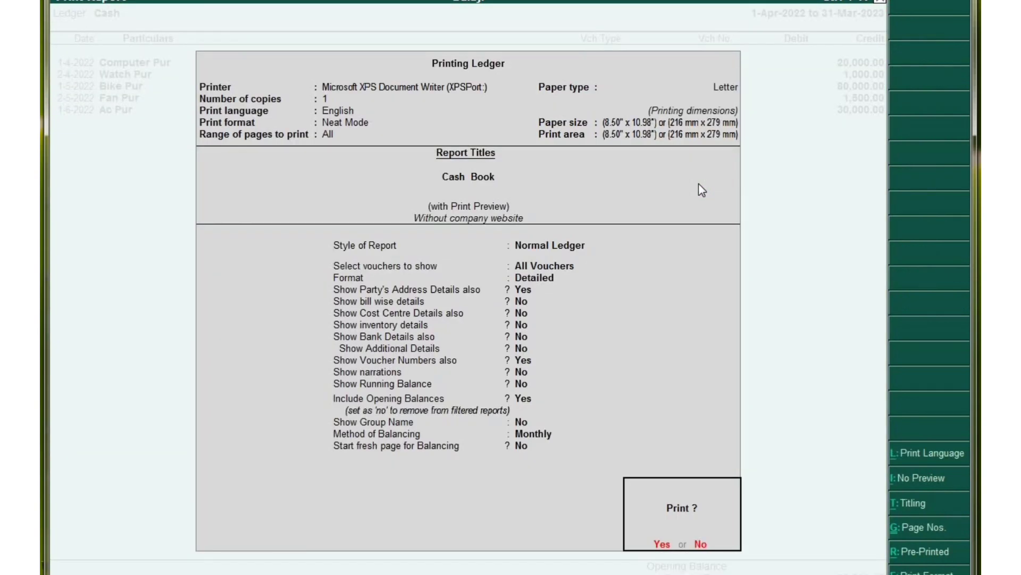
key(n)
key(Return)
key(Return)
key(Return)
key(Return)
key(Return)
key(Return)
key(Return)
key(Return)
key(Return)
key(Return)
key(Return)
key(Return)
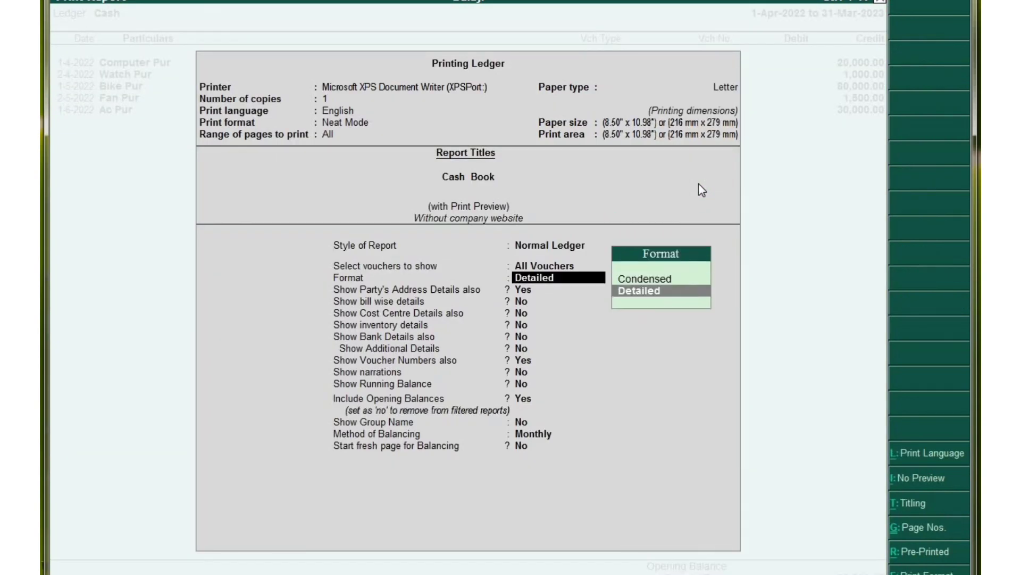
key(Return)
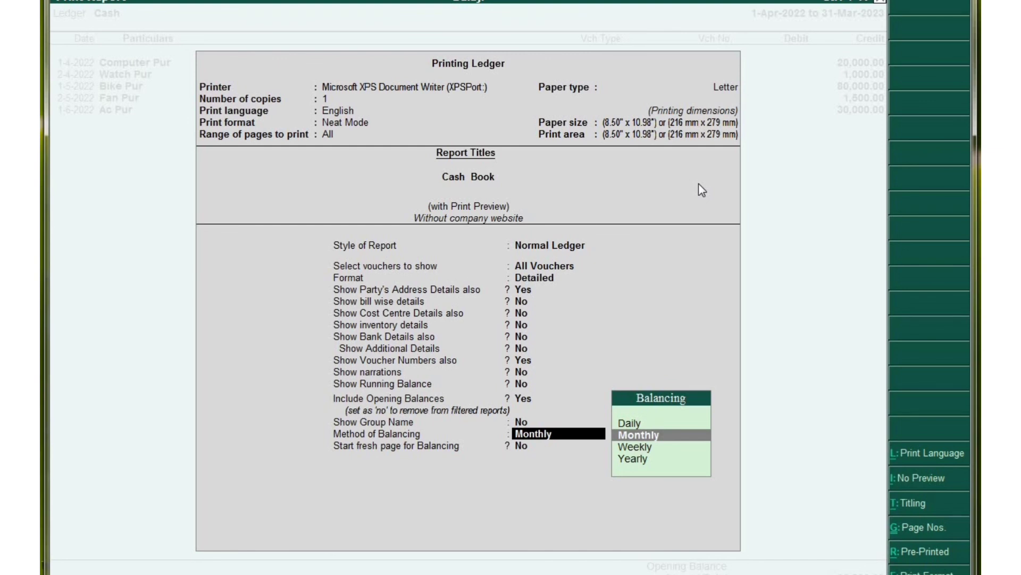
key(Up)
key(Down)
key(Down)
key(Down)
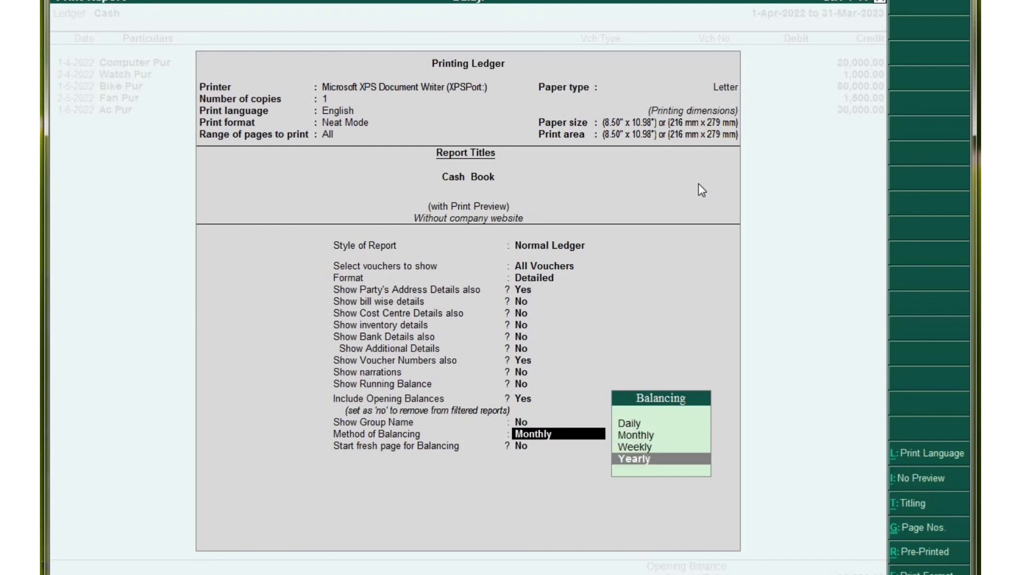
key(Return)
key(Return)
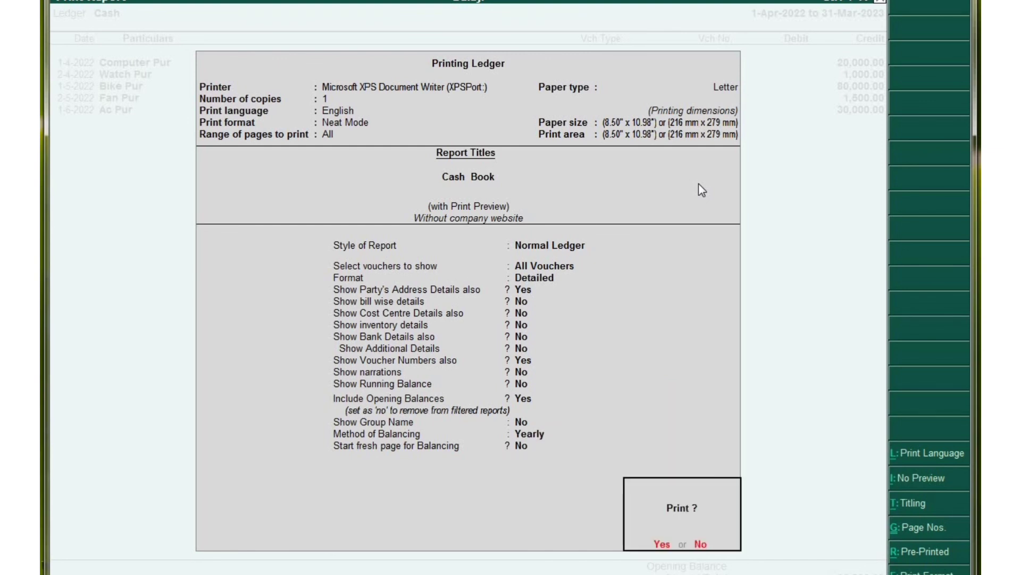
- Preview the yearly balanced Cash Book, enlarge the page to check the entries and closing balance, and close the preview
key(Return)
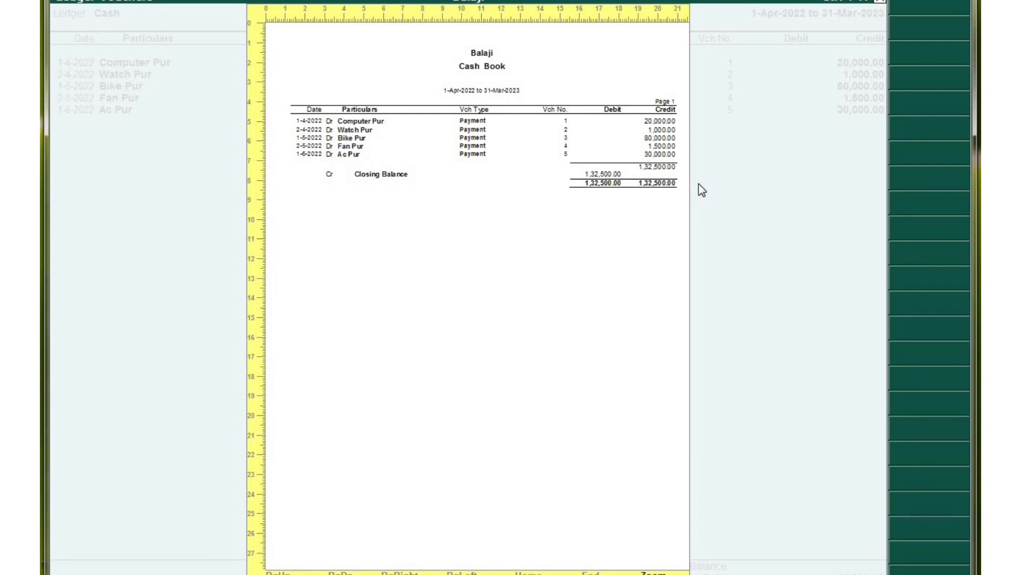
key(alt+z)
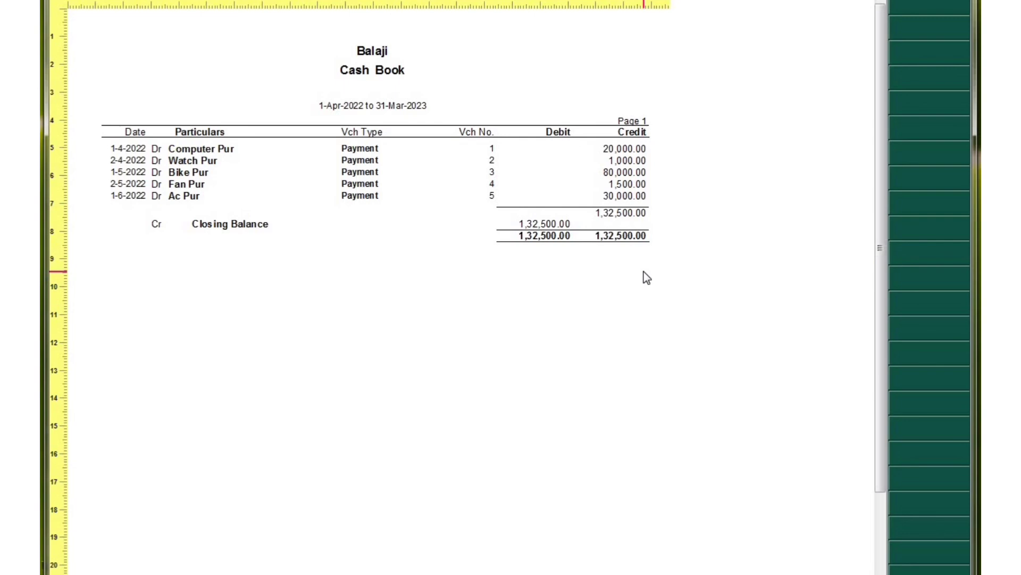
key(Escape)
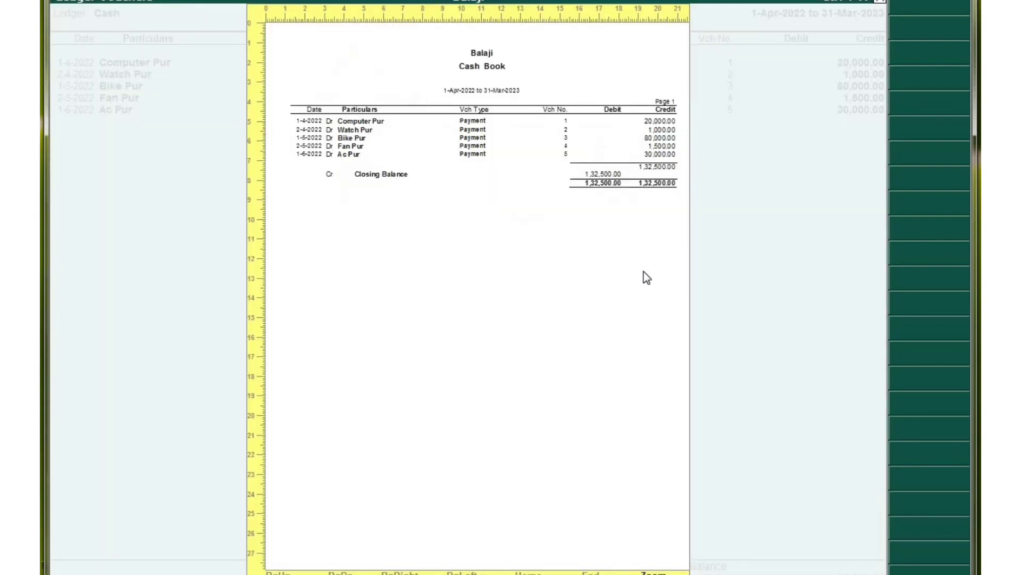
key(Escape)
- Leave the Cash ledger and its report menus and return to the Gateway of Tally
key(Escape)
key(Escape)
key(Escape)
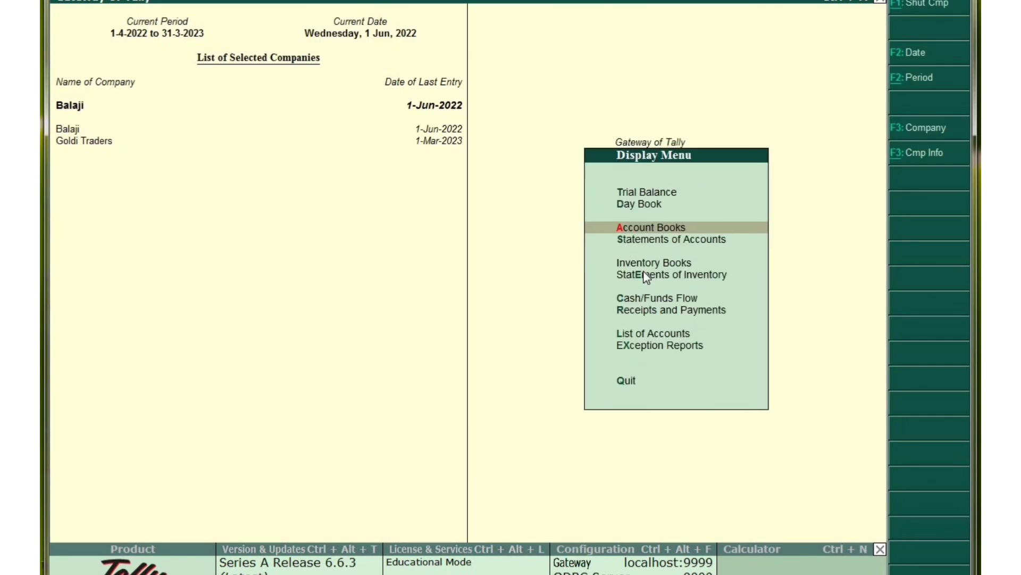
key(Escape)
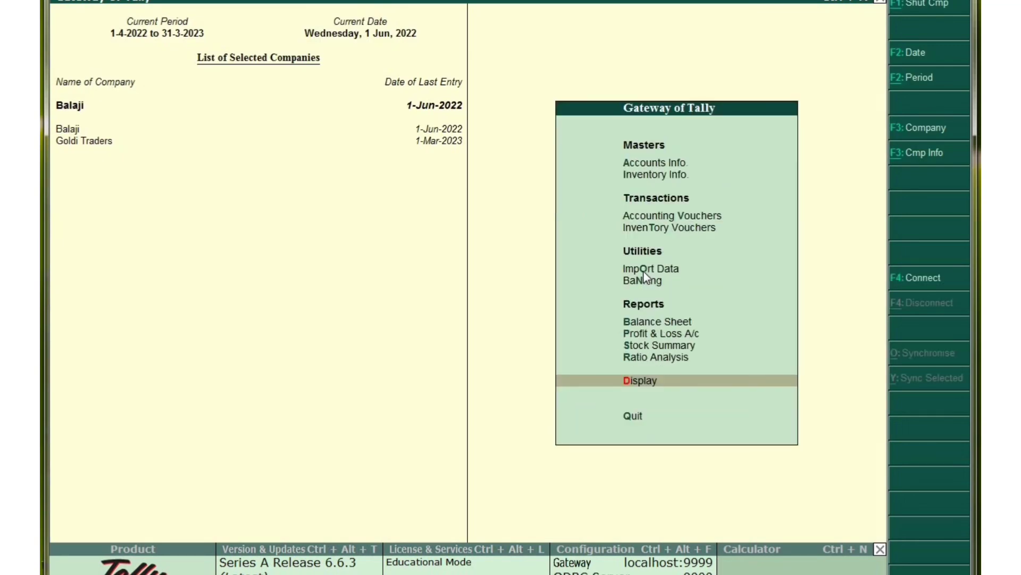